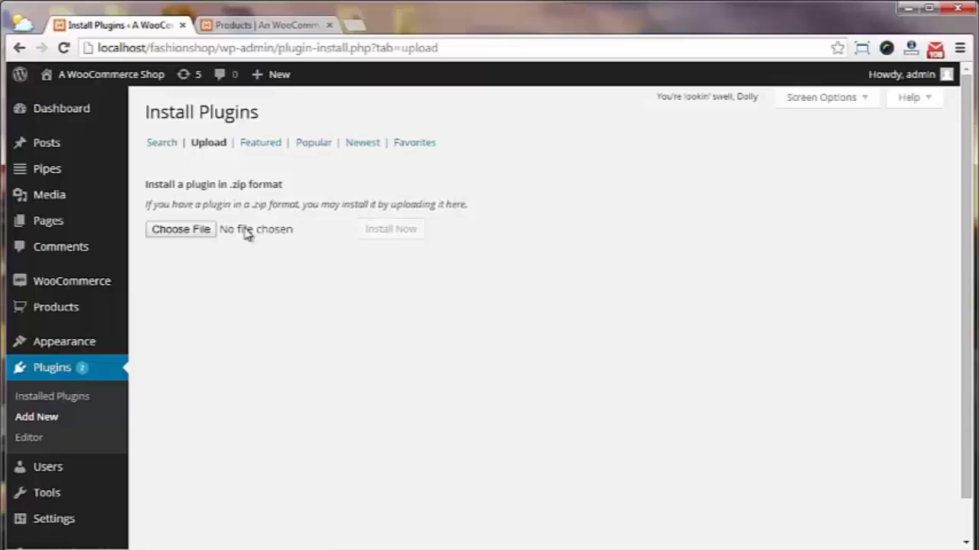
# Step: Install the plugin from the archive woosalescountdown.zip and activate it
pyautogui.click(208, 231)
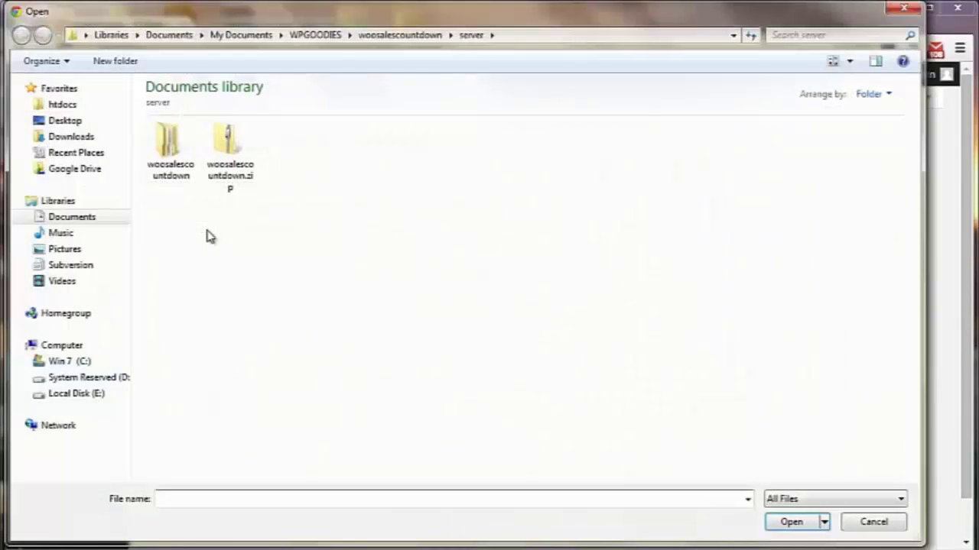
pyautogui.click(243, 188)
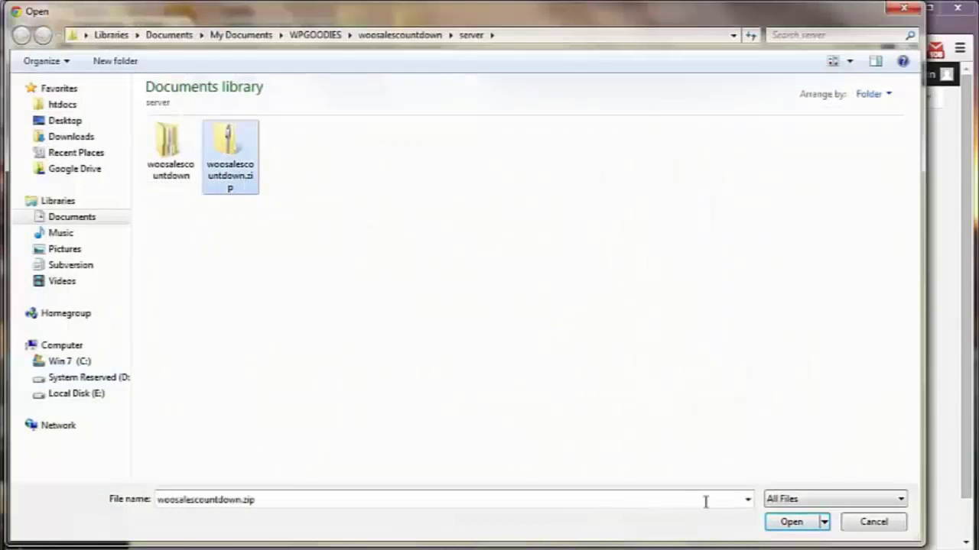
pyautogui.click(790, 522)
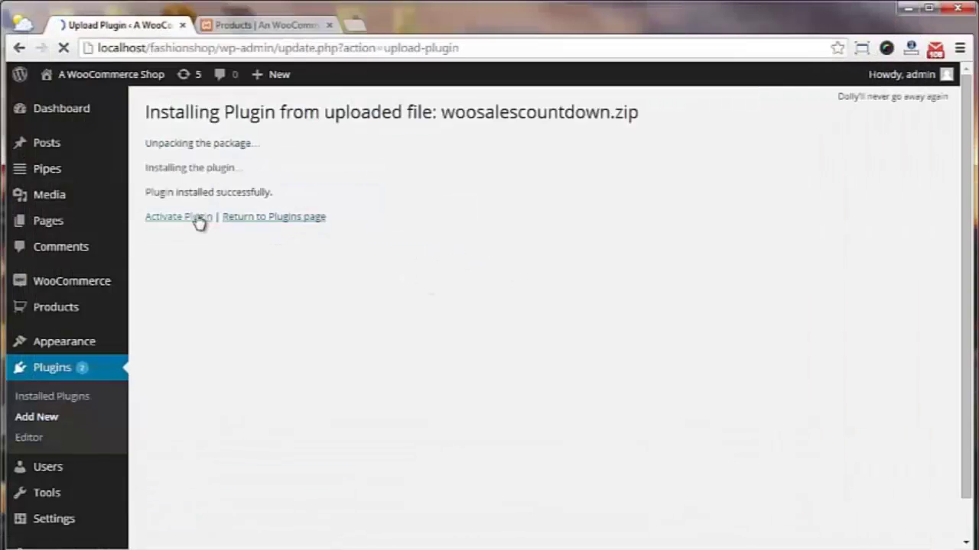
pyautogui.click(204, 221)
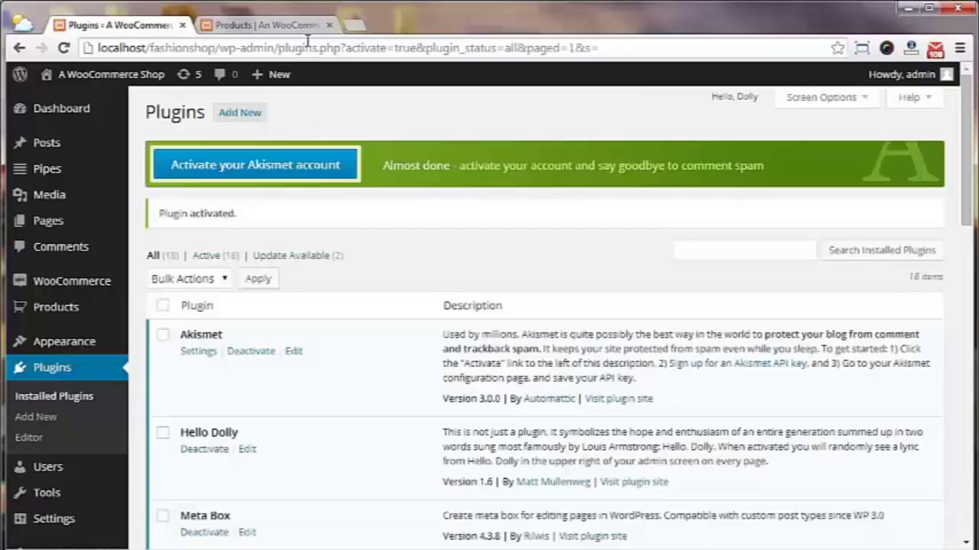
# Step: Reload the shop's product listing and examine the sale countdowns shown under the products
pyautogui.click(264, 25)
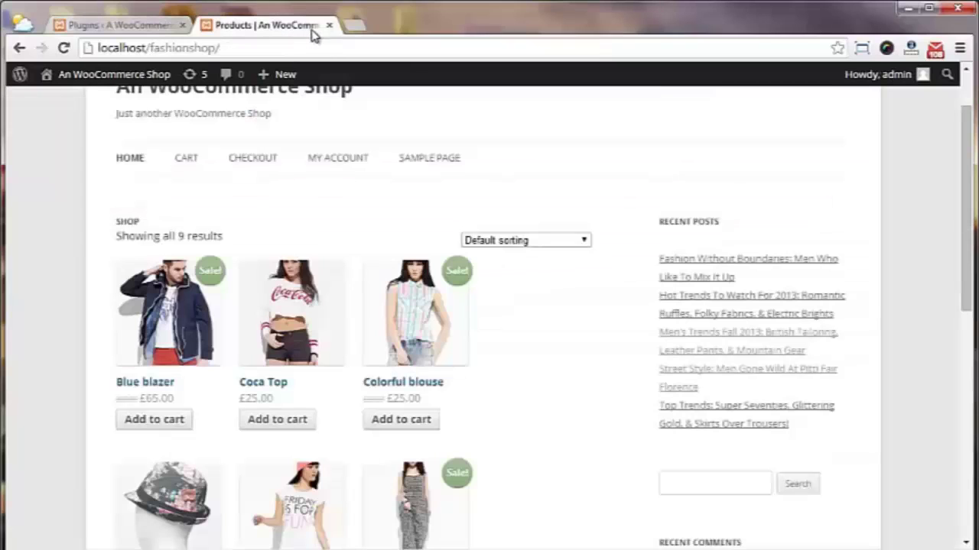
pyautogui.rightClick(601, 201)
pyautogui.click(655, 237)
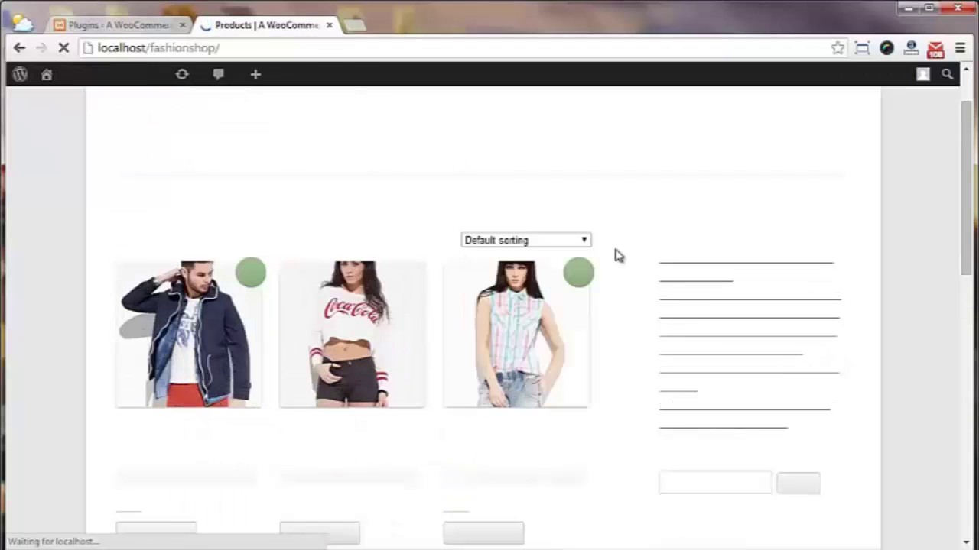
pyautogui.scroll(-1, 629, 295)
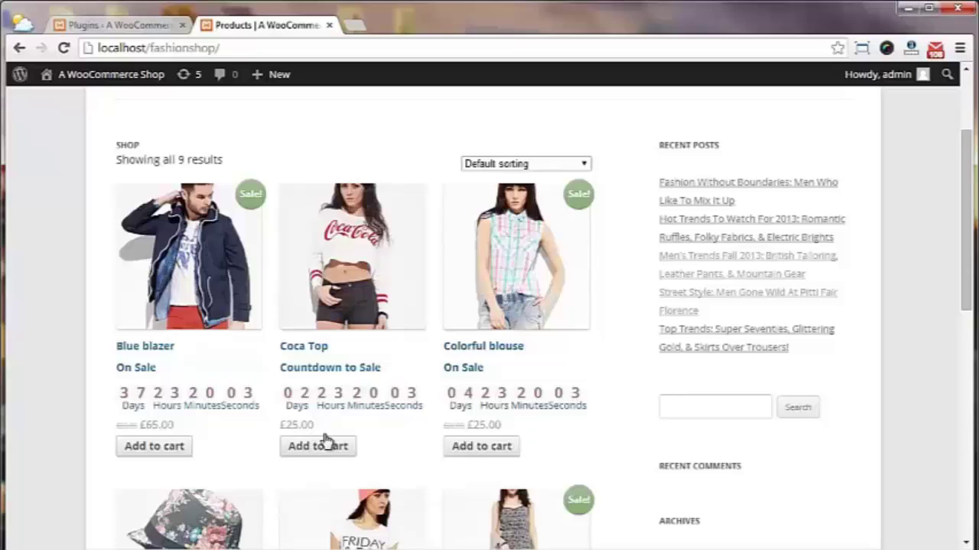
pyautogui.scroll(-3, 325, 441)
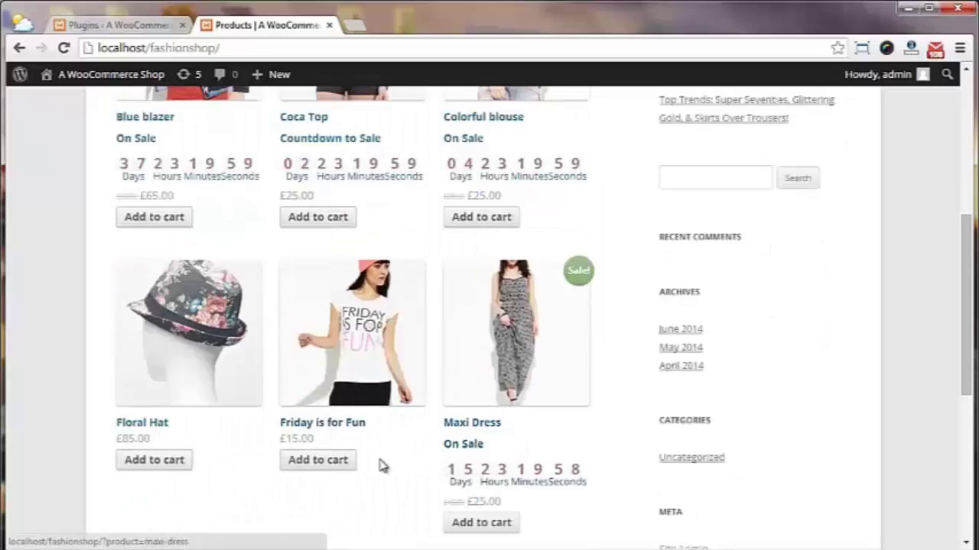
pyautogui.scroll(-1, 402, 451)
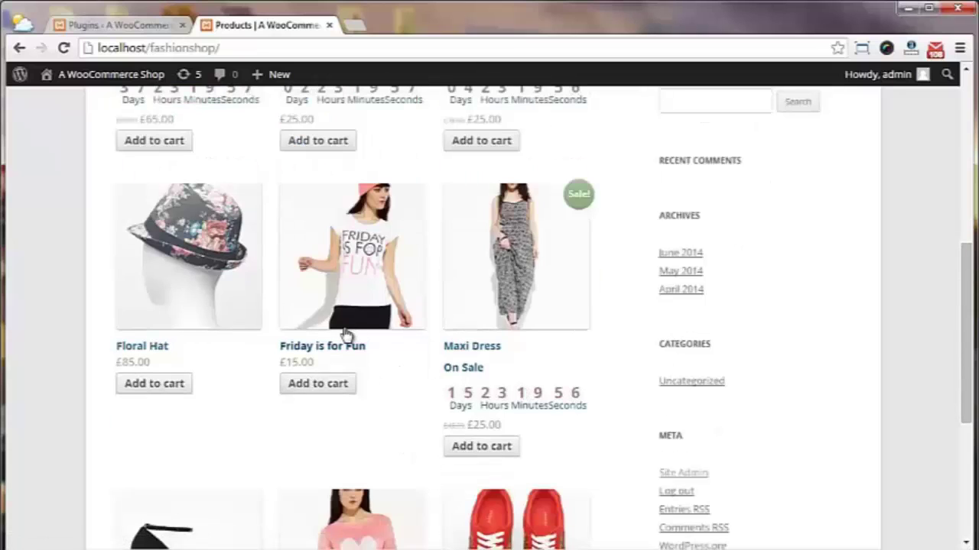
# Step: Open the Friday is for Fun product in a new browser tab and bring up its edit page
pyautogui.rightClick(330, 348)
pyautogui.click(359, 358)
pyautogui.click(435, 26)
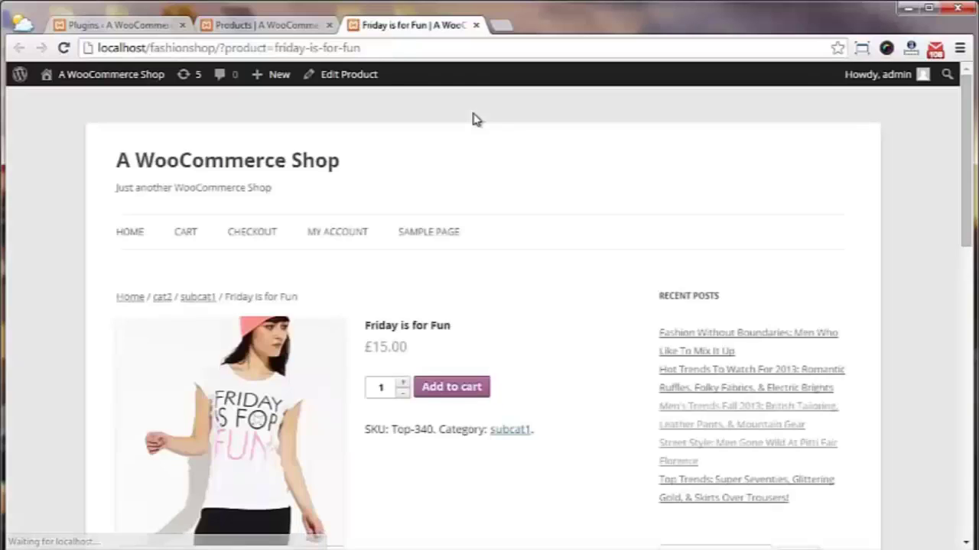
pyautogui.click(332, 80)
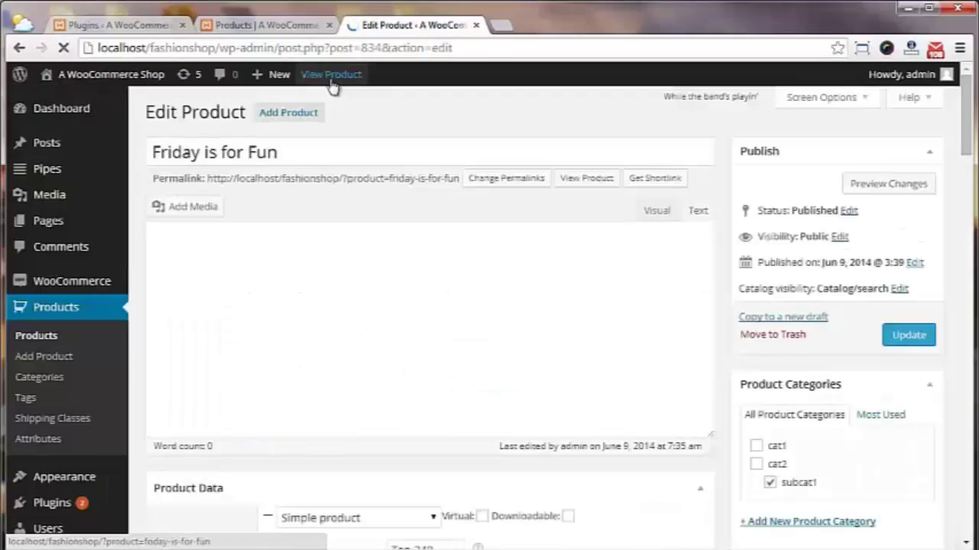
# Step: Set the product's sale price to 12.00 and schedule the sale from 2014-06-06 to 2014-06-18
pyautogui.moveTo(968, 176); pyautogui.dragTo(969, 249)
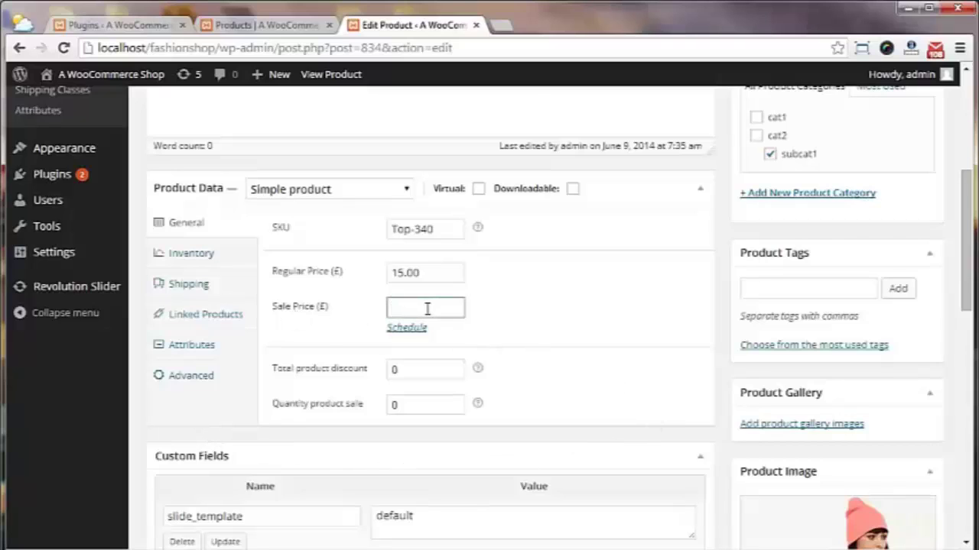
pyautogui.write('12.00')
pyautogui.click(496, 321)
pyautogui.click(404, 328)
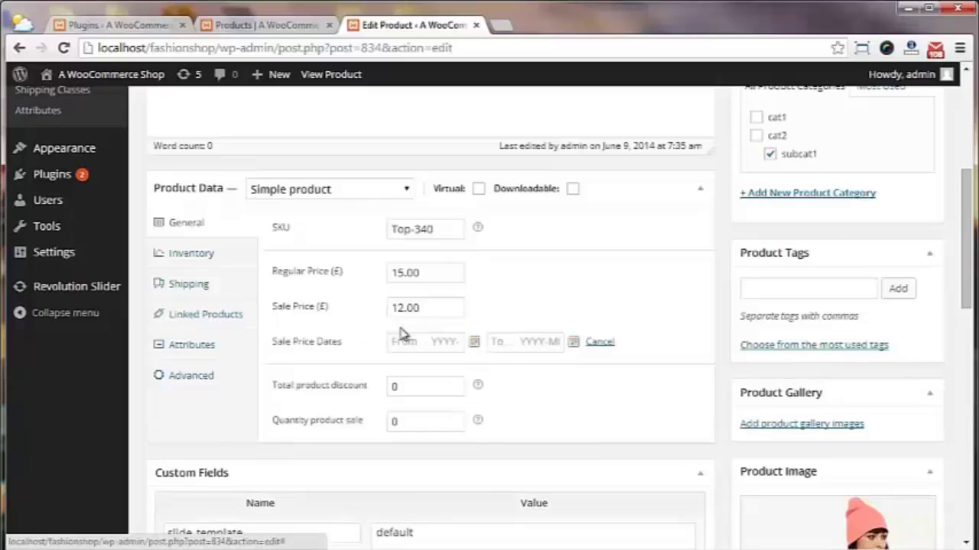
pyautogui.click(476, 345)
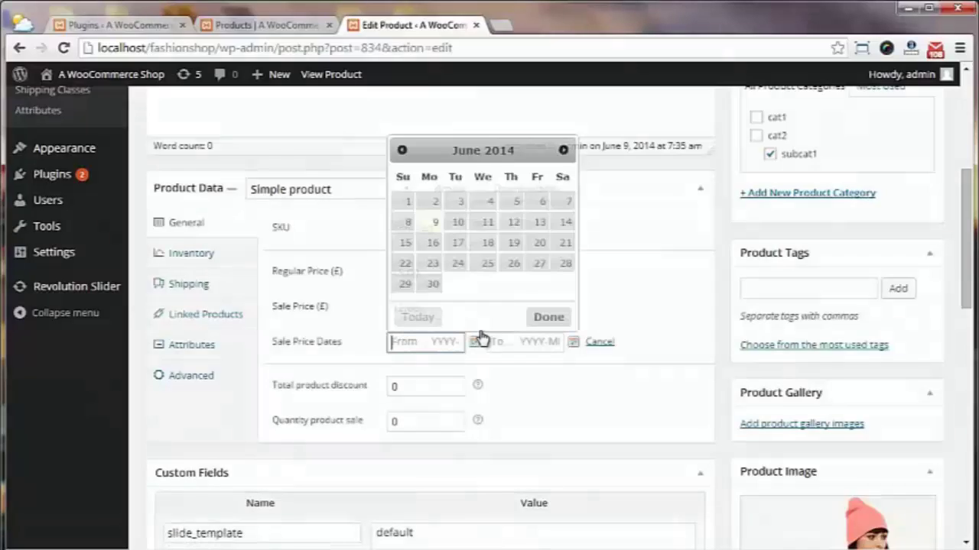
pyautogui.click(539, 202)
pyautogui.click(573, 343)
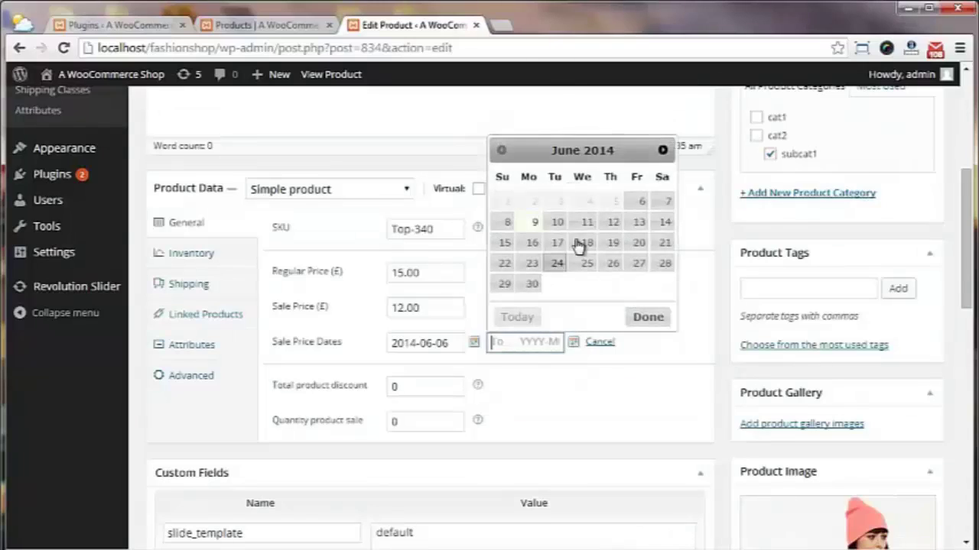
pyautogui.click(587, 244)
# Step: Set the total product discount to 20 and the quantity product sale to 2, and update the product
pyautogui.scroll(-1, 574, 391)
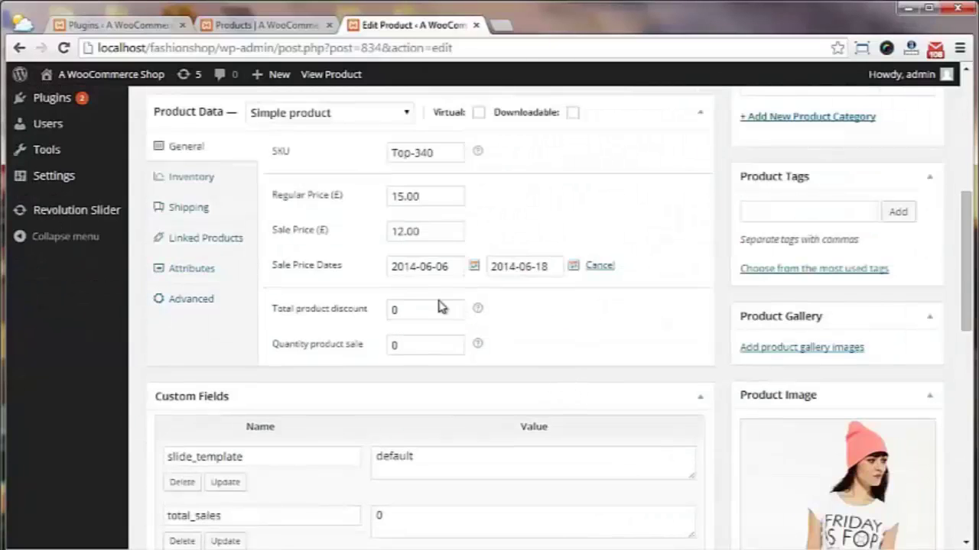
pyautogui.doubleClick(408, 309)
pyautogui.write('20')
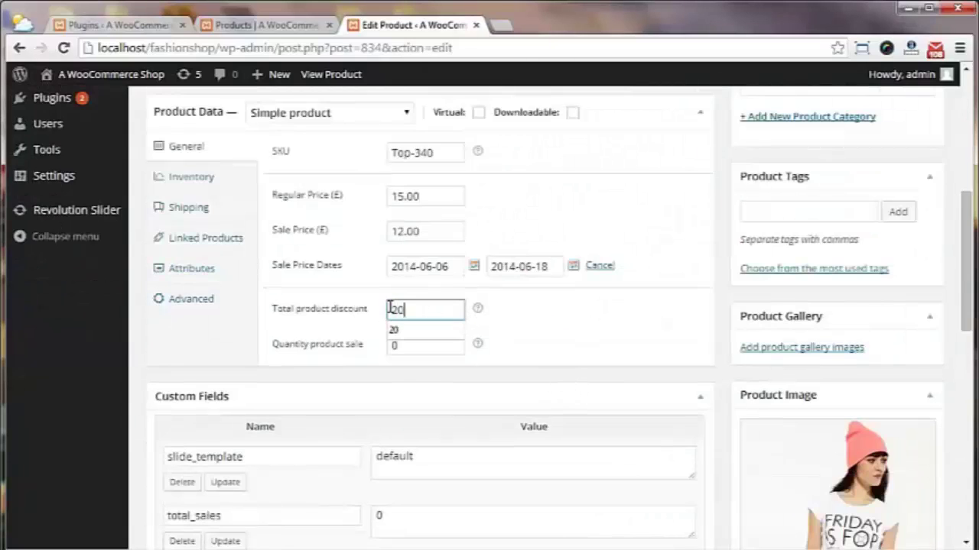
pyautogui.click(554, 346)
pyautogui.doubleClick(417, 344)
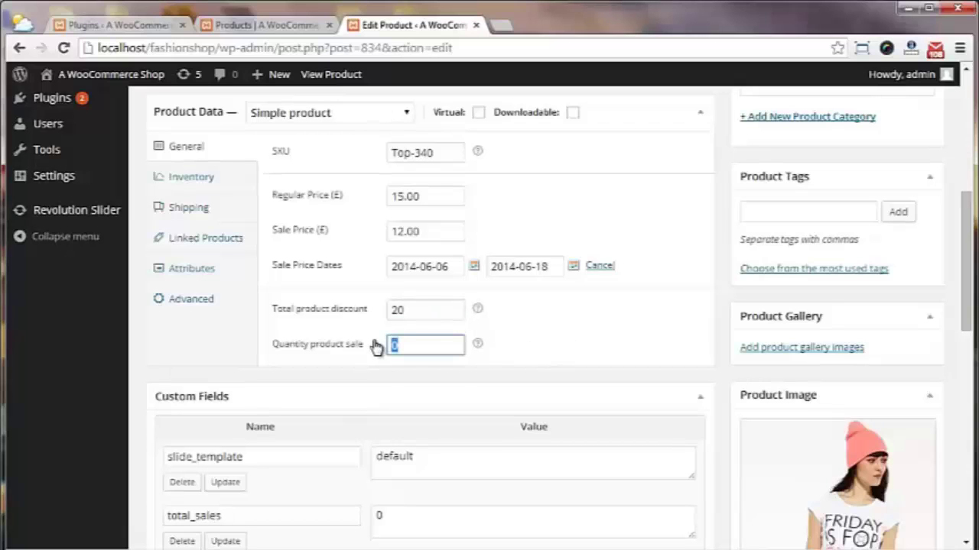
pyautogui.write('2')
pyautogui.click(552, 334)
pyautogui.scroll(2, 614, 356)
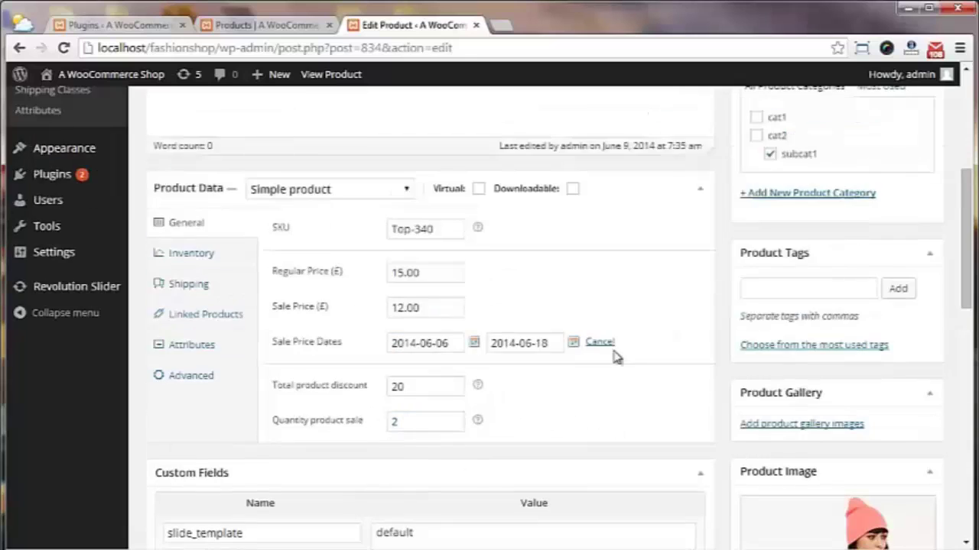
pyautogui.click(922, 96)
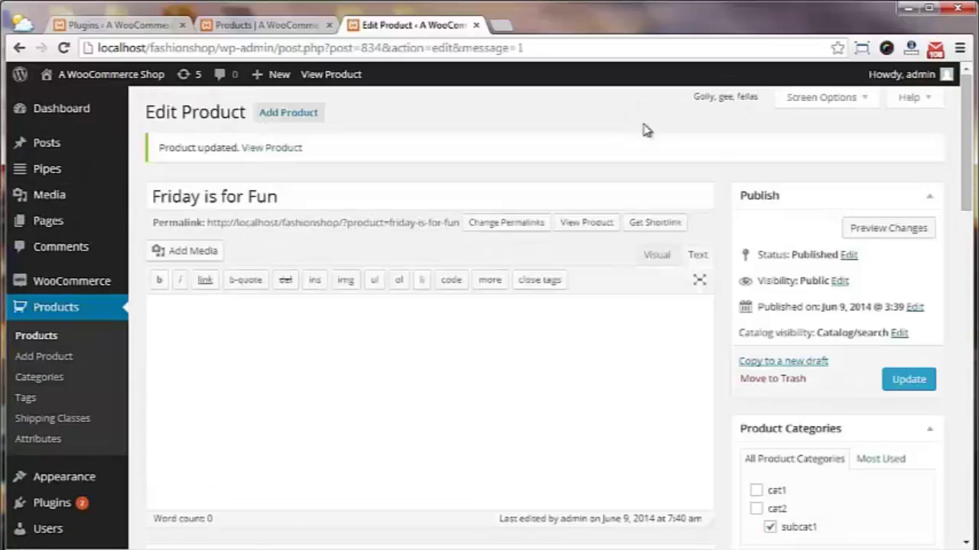
# Step: View the updated product page in a new browser tab and examine its sale bar and countdown timer
pyautogui.rightClick(588, 224)
pyautogui.click(611, 238)
pyautogui.click(547, 24)
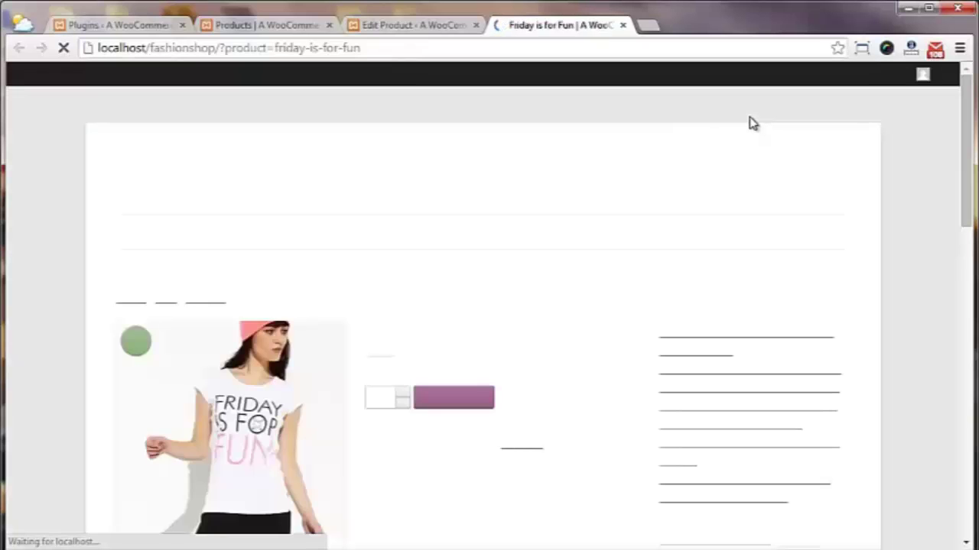
pyautogui.scroll(-3, 968, 152)
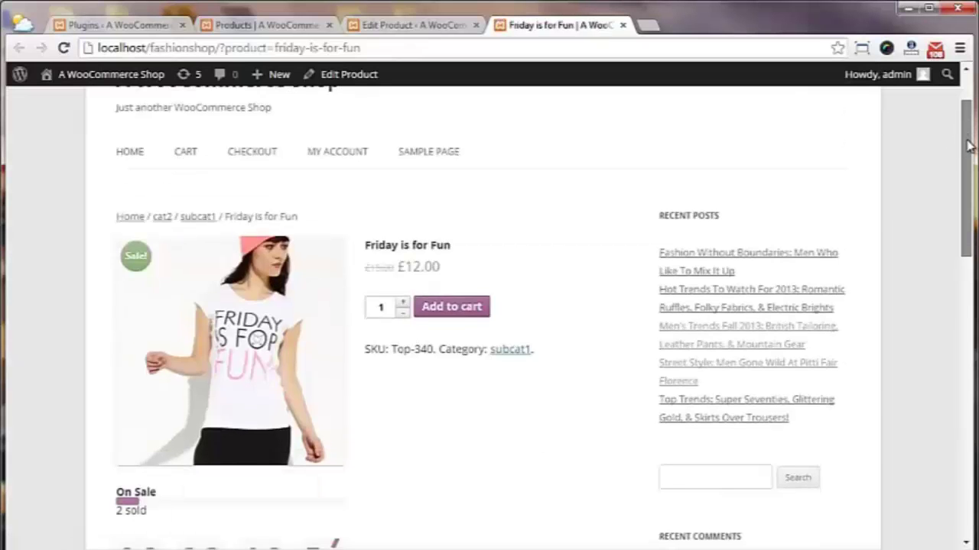
pyautogui.scroll(-1, 972, 164)
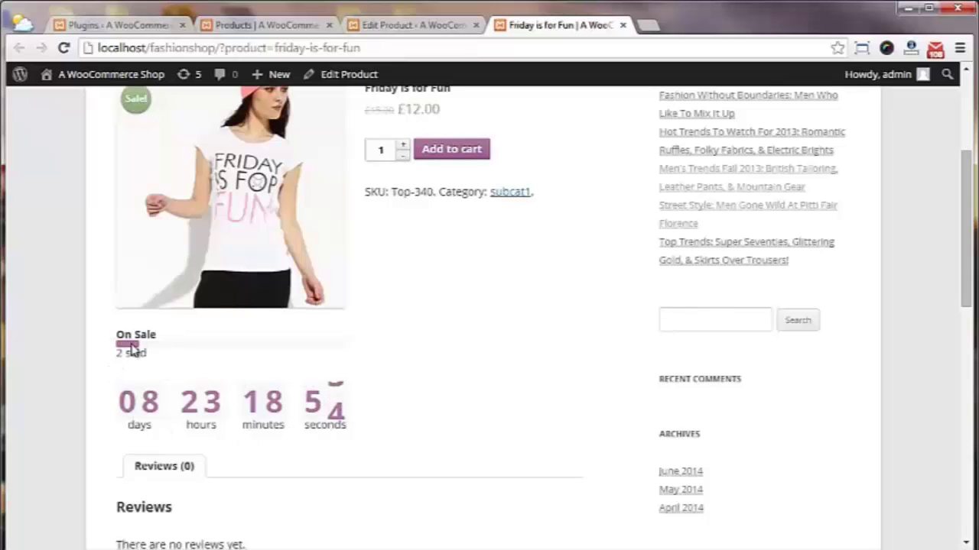
# Step: Return to the product's edit page, set the quantity product sale to 10, and update the product
pyautogui.click(413, 25)
pyautogui.scroll(-5, 562, 268)
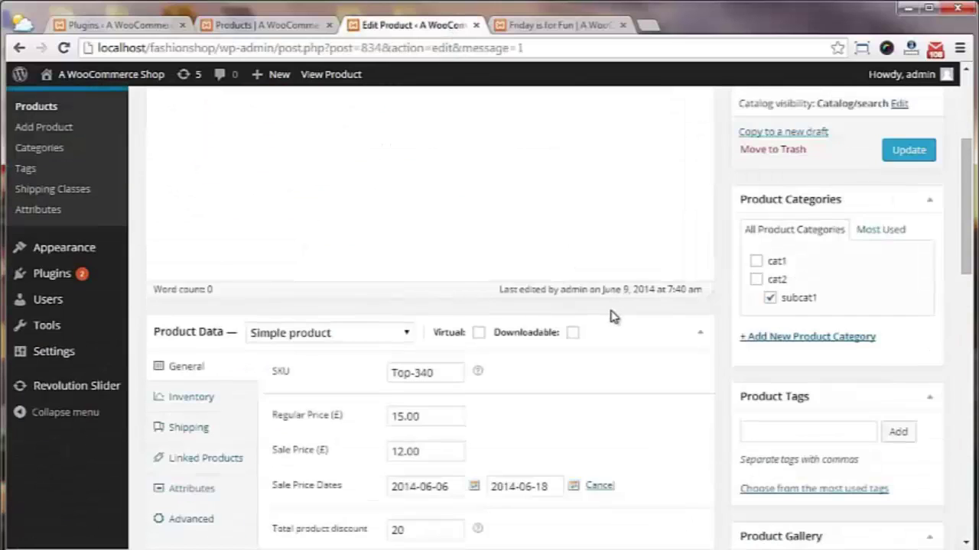
pyautogui.click(372, 414)
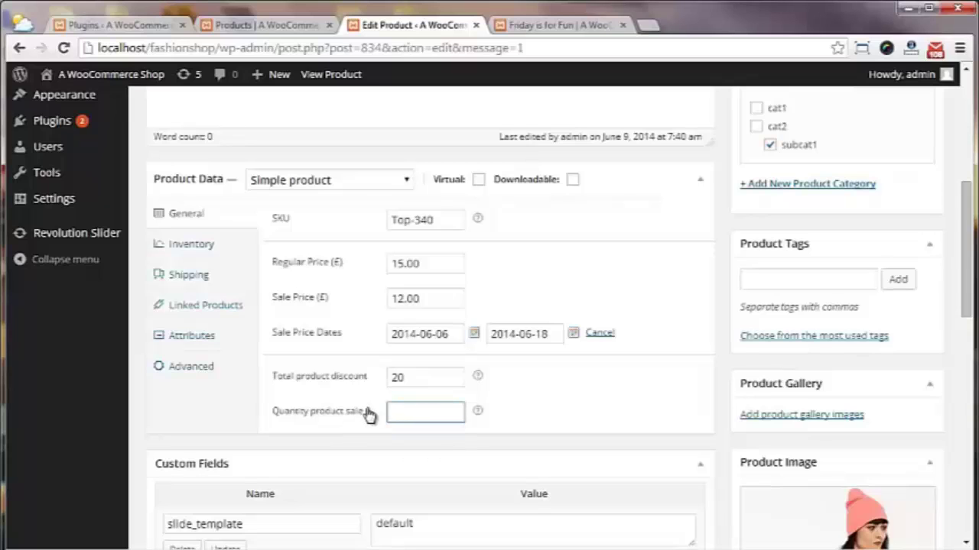
pyautogui.write('10')
pyautogui.scroll(5, 816, 212)
pyautogui.click(906, 229)
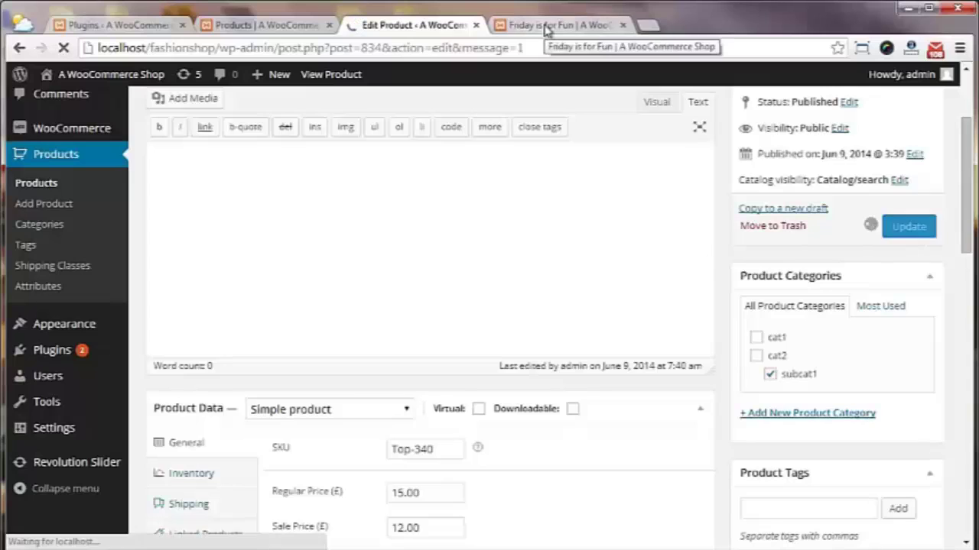
# Step: Reload the Friday is for Fun product page and check its sold-quantity bar
pyautogui.click(546, 25)
pyautogui.rightClick(577, 181)
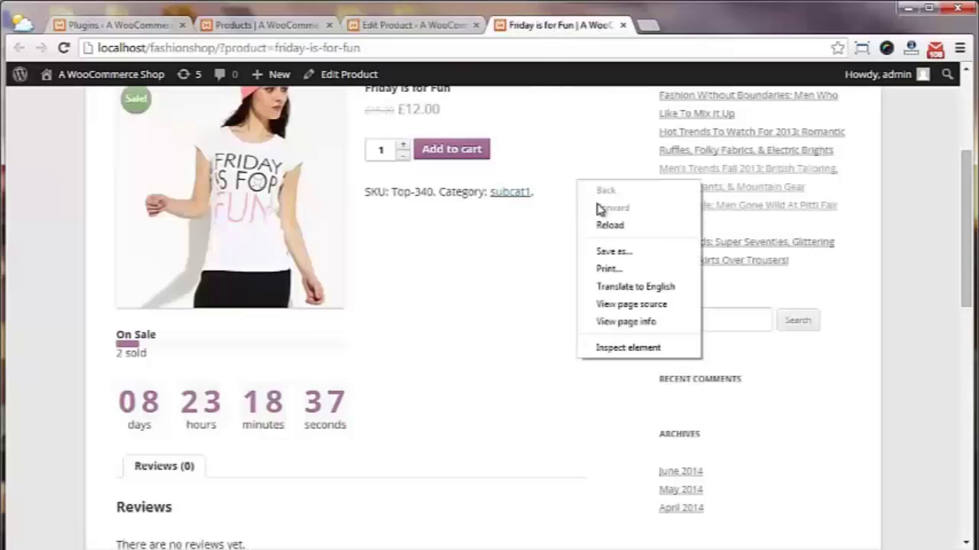
pyautogui.click(603, 223)
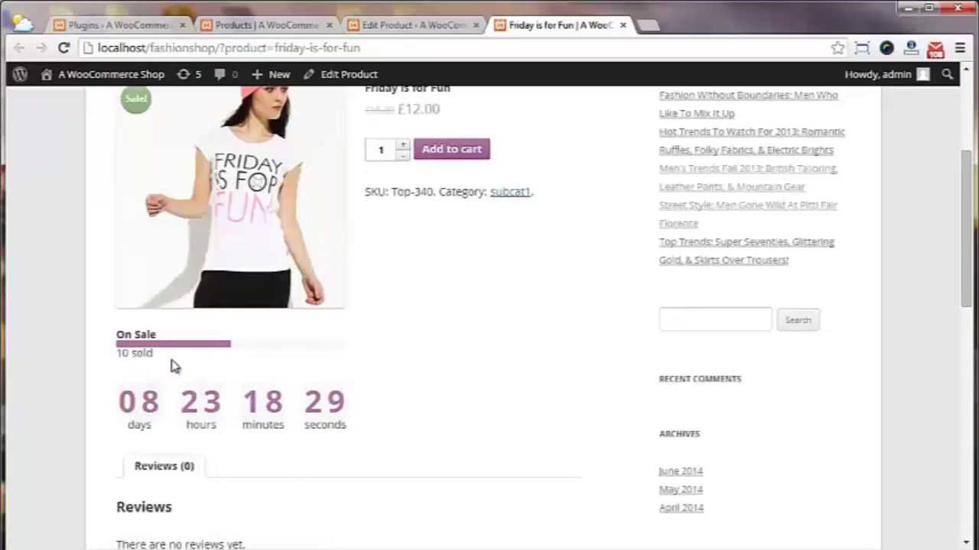
# Step: Close the product page and product editing tabs and return to the beginning of the shop's product listing
pyautogui.click(407, 27)
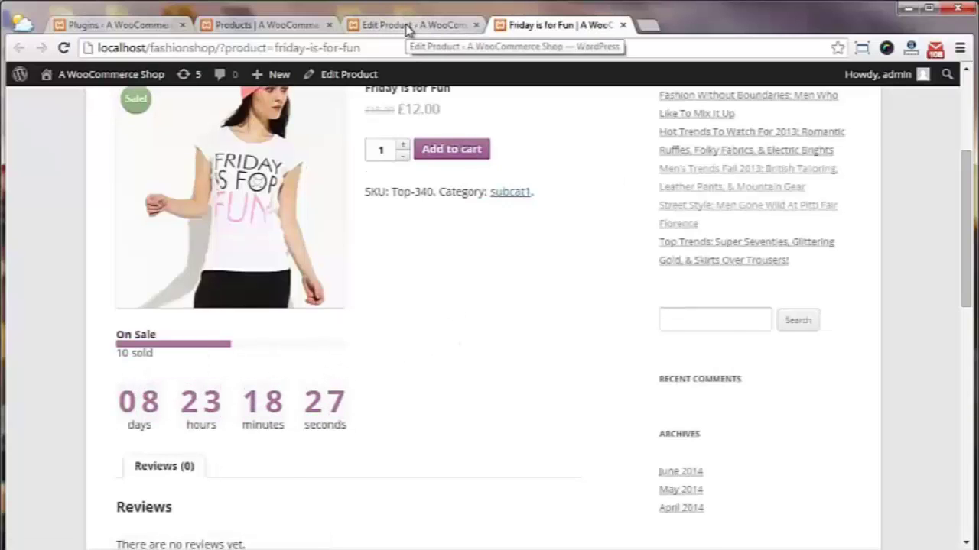
pyautogui.hotkey('ctrl', 'w')
pyautogui.click(475, 26)
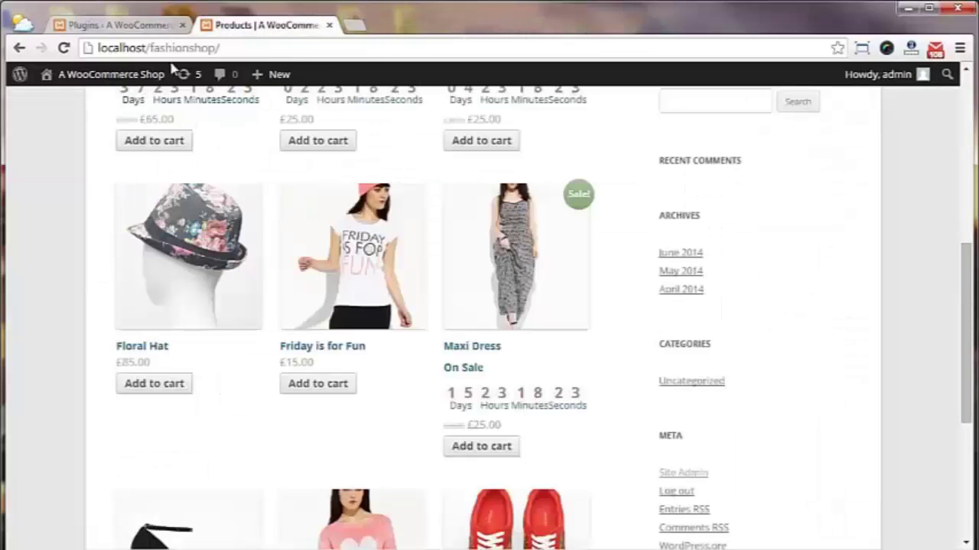
pyautogui.scroll(3, 707, 245)
pyautogui.scroll(3, 749, 254)
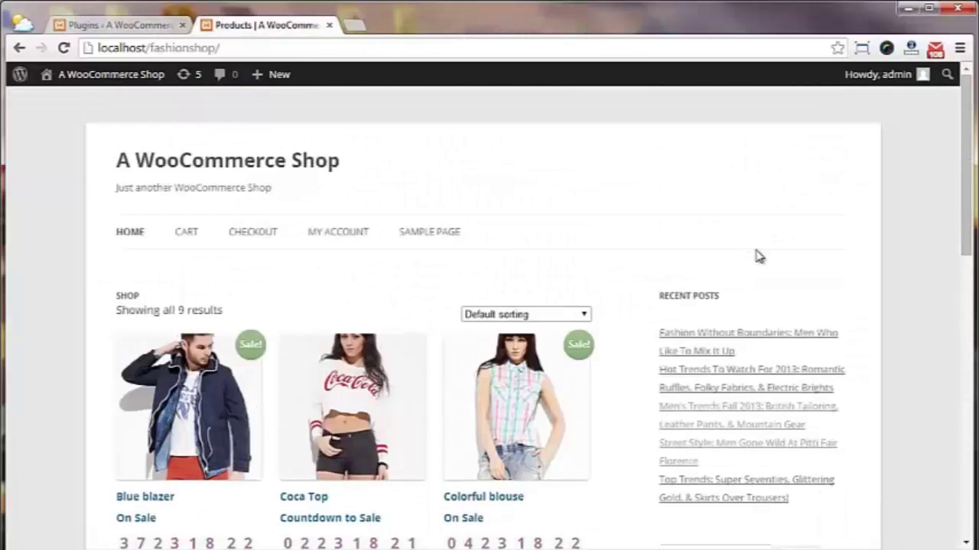
# Step: Return to the site admin's Widgets page and add the WooCommerce Sales Countdown widget above Recent Posts in the Main Sidebar
pyautogui.click(114, 25)
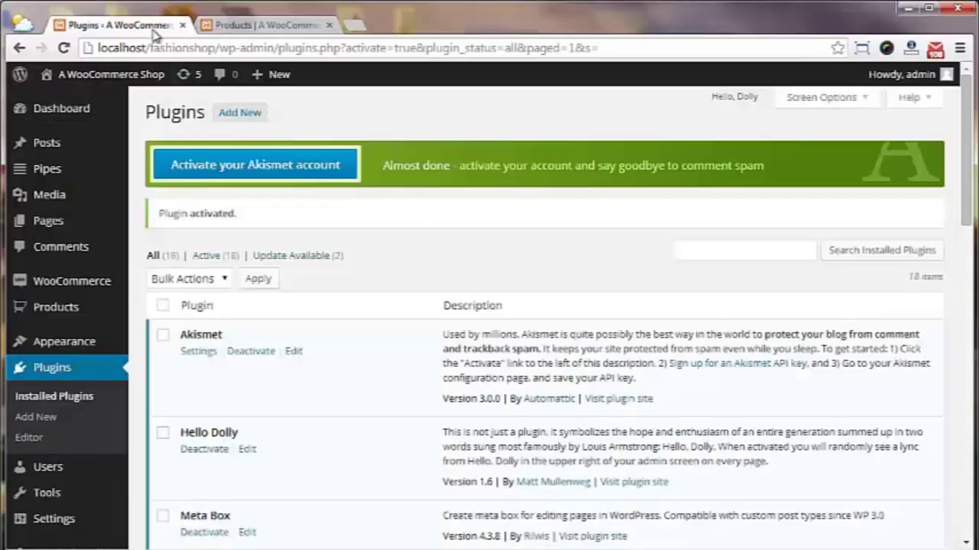
pyautogui.moveTo(72, 341)
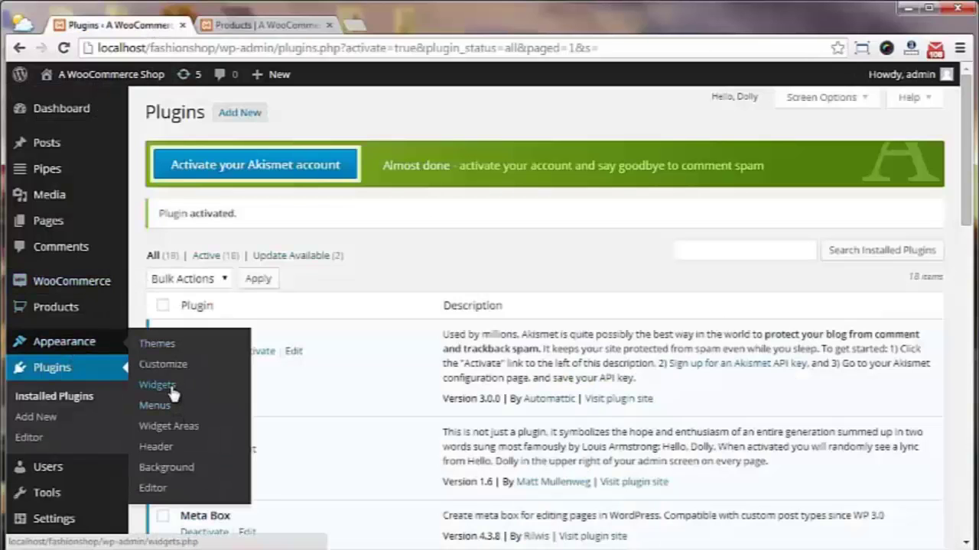
pyautogui.click(197, 378)
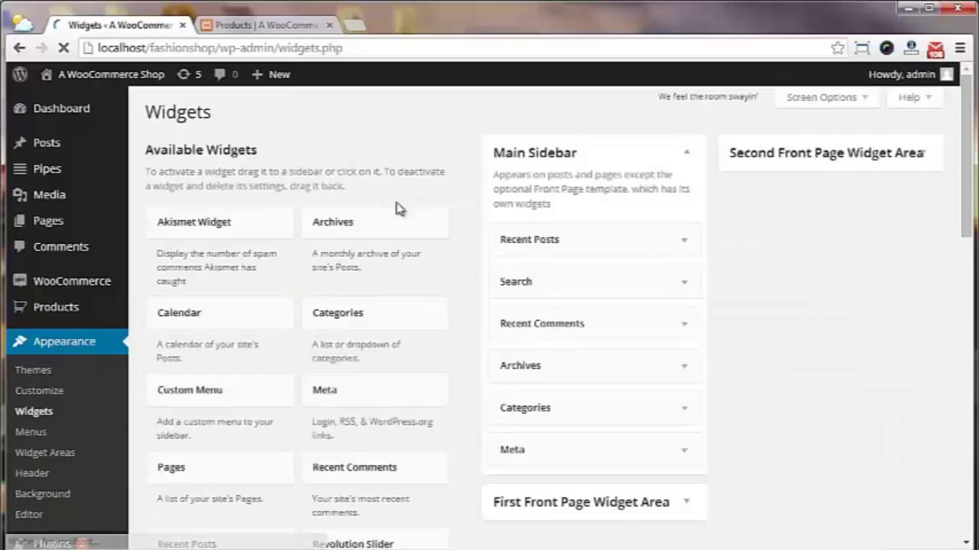
pyautogui.scroll(-9, 399, 208)
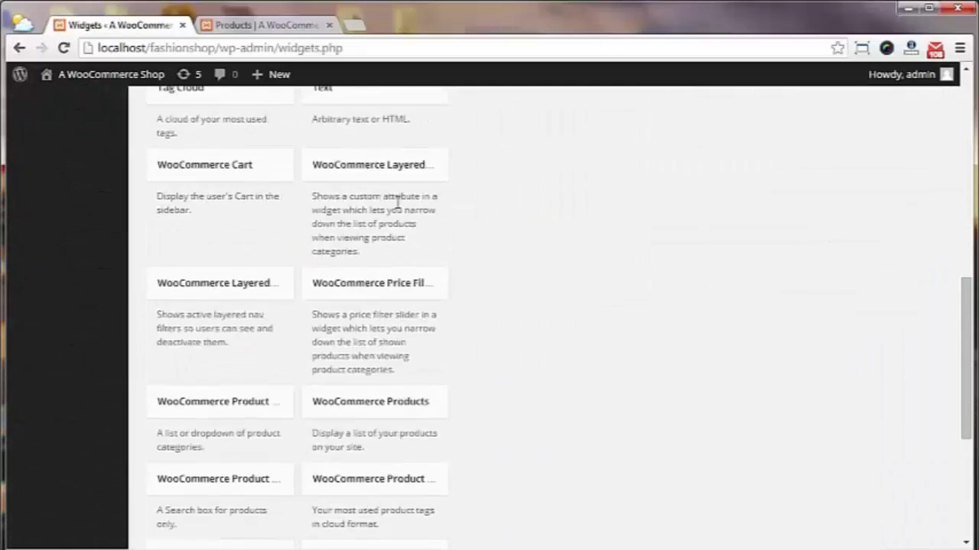
pyautogui.scroll(-3, 399, 208)
pyautogui.click(231, 348)
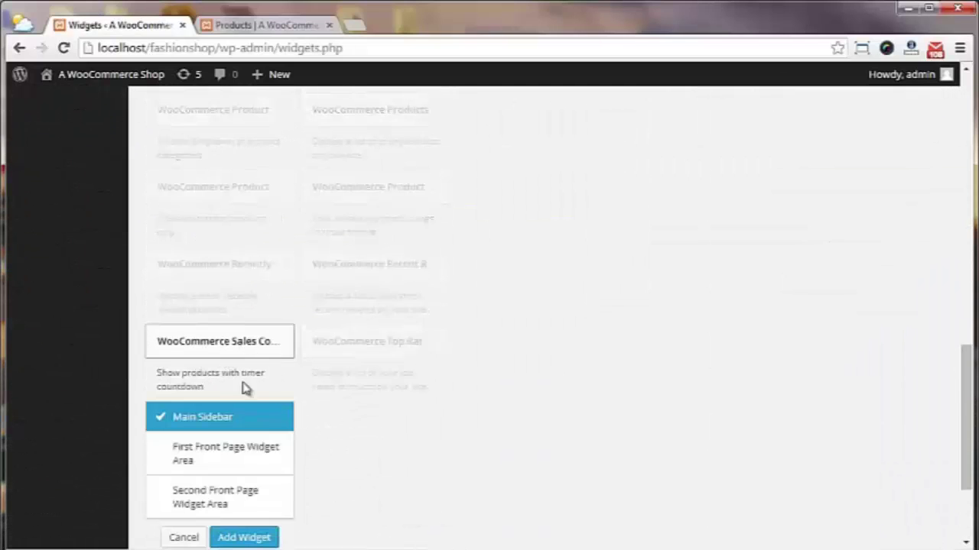
pyautogui.moveTo(202, 387); pyautogui.dragTo(156, 372)
pyautogui.moveTo(247, 351); pyautogui.dragTo(603, 227)
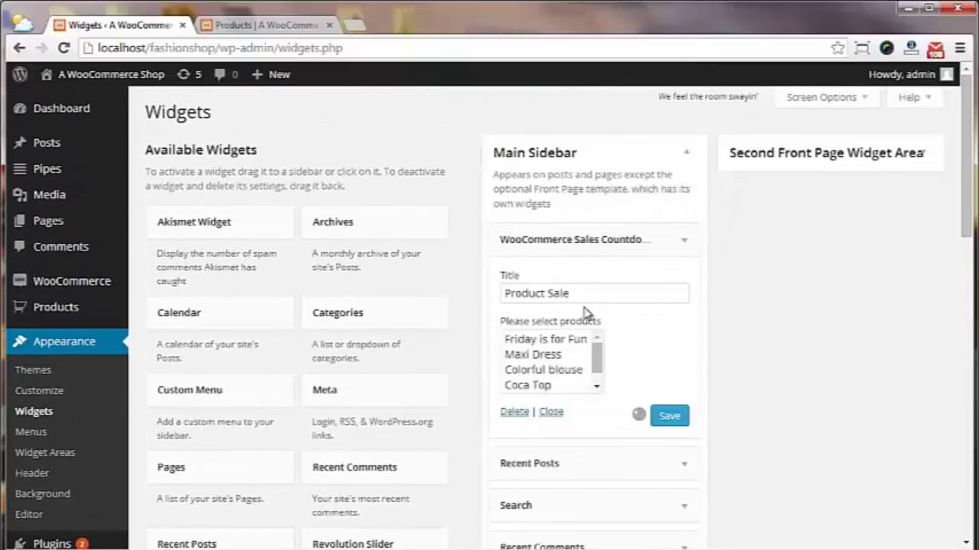
# Step: Title the countdown widget "Our Sales", select Friday is for Fun, Maxi Dress and Colorful blouse as its products, and save it
pyautogui.moveTo(585, 295); pyautogui.dragTo(507, 294)
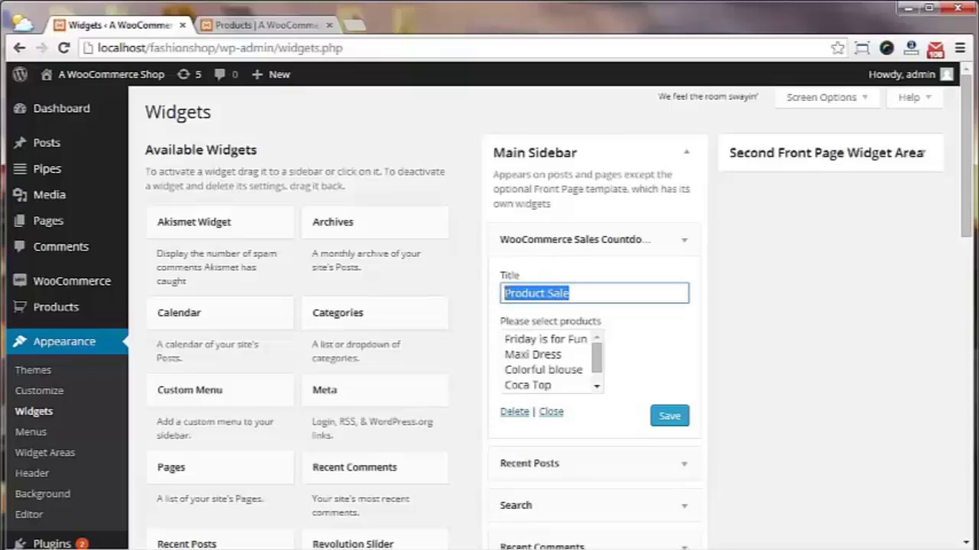
pyautogui.write('Our')
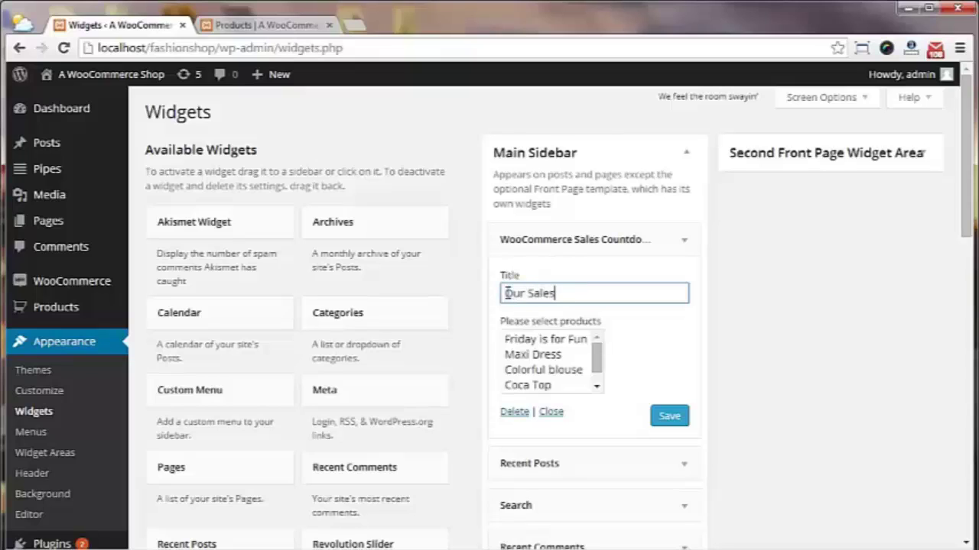
pyautogui.click(569, 344)
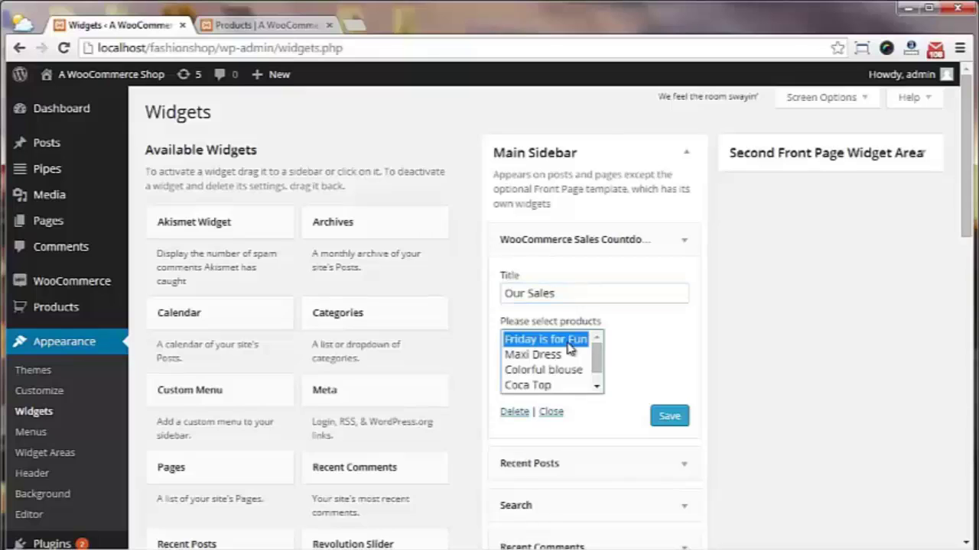
pyautogui.keyDown('ctrl'); pyautogui.click(563, 356); pyautogui.keyUp('ctrl')
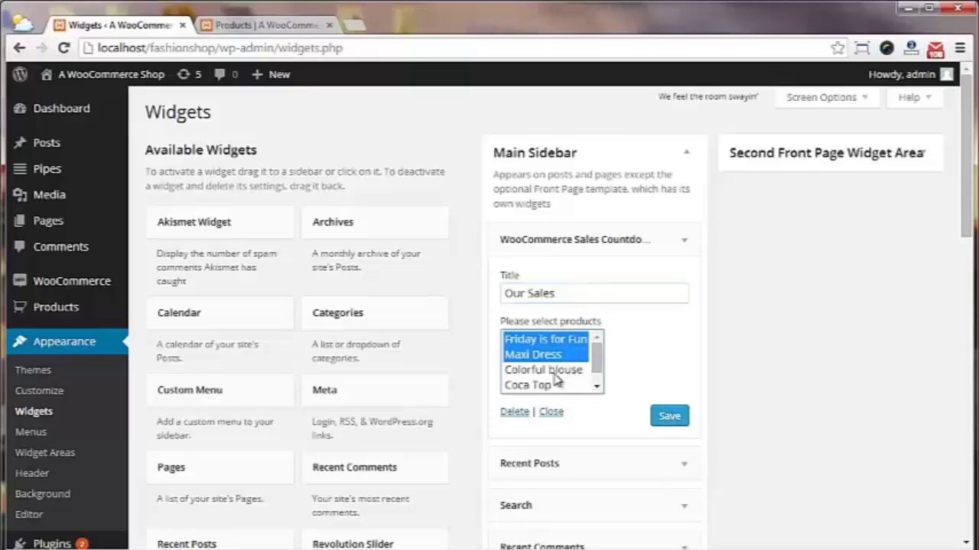
pyautogui.keyDown('ctrl'); pyautogui.click(555, 372); pyautogui.keyUp('ctrl')
pyautogui.click(667, 419)
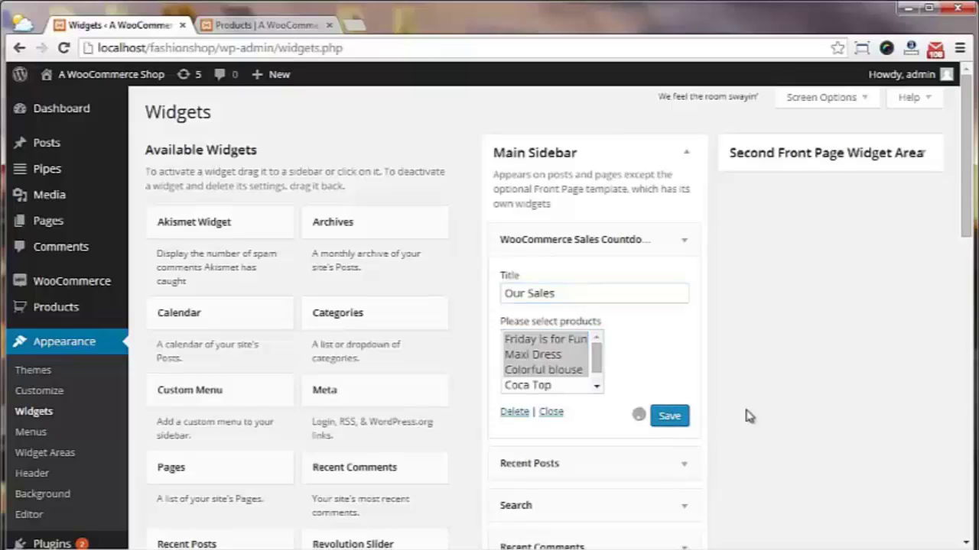
# Step: Reload the shop's product listing and examine the products and countdowns in the Our Sales sidebar widget
pyautogui.click(283, 25)
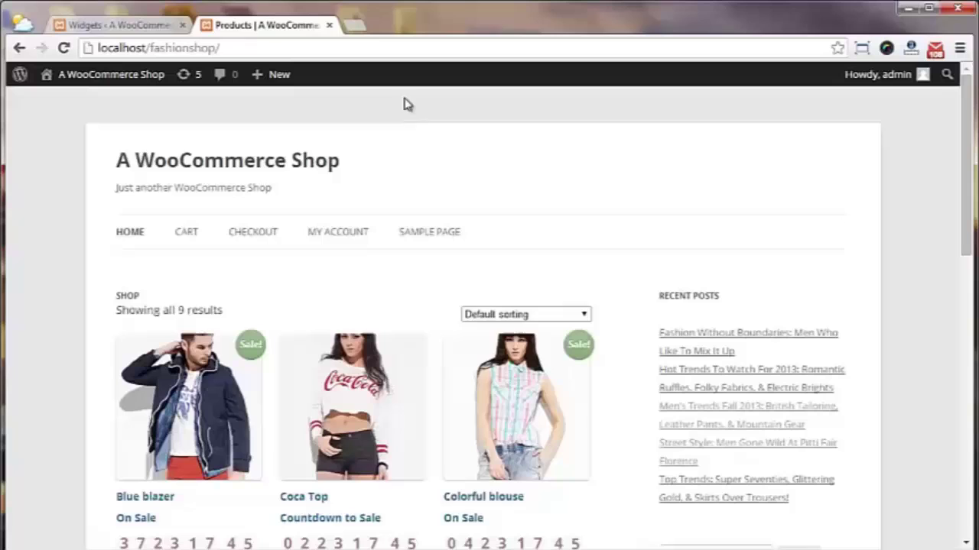
pyautogui.rightClick(596, 182)
pyautogui.click(627, 221)
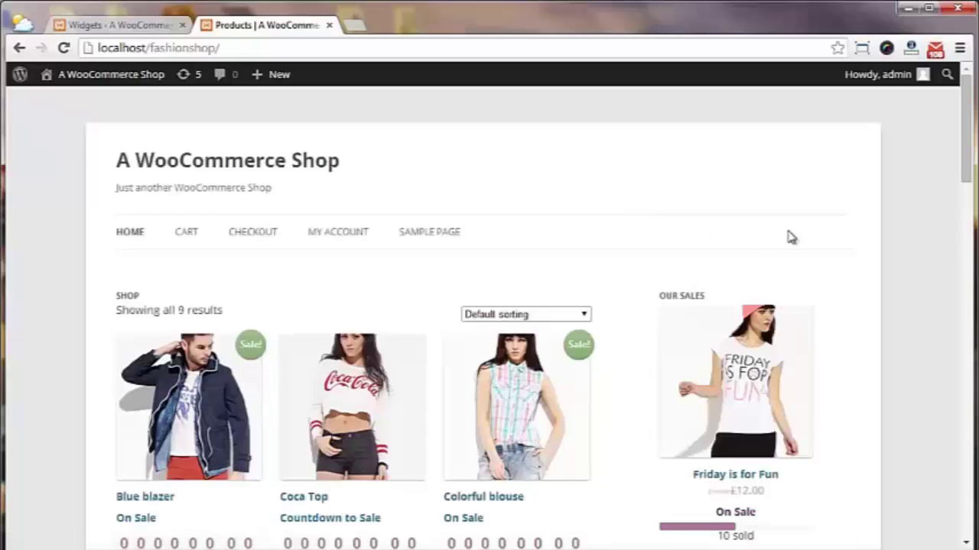
pyautogui.scroll(-3, 688, 229)
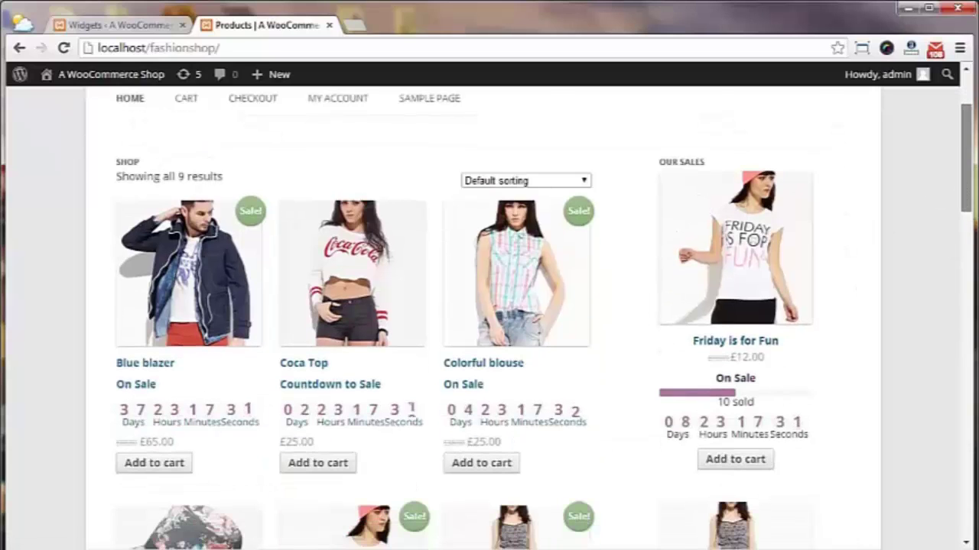
pyautogui.moveTo(968, 195); pyautogui.dragTo(968, 279)
pyautogui.moveTo(968, 239); pyautogui.dragTo(925, 124)
# Step: Return to the site admin, open the All Posts list in a new browser tab and switch to it
pyautogui.click(104, 26)
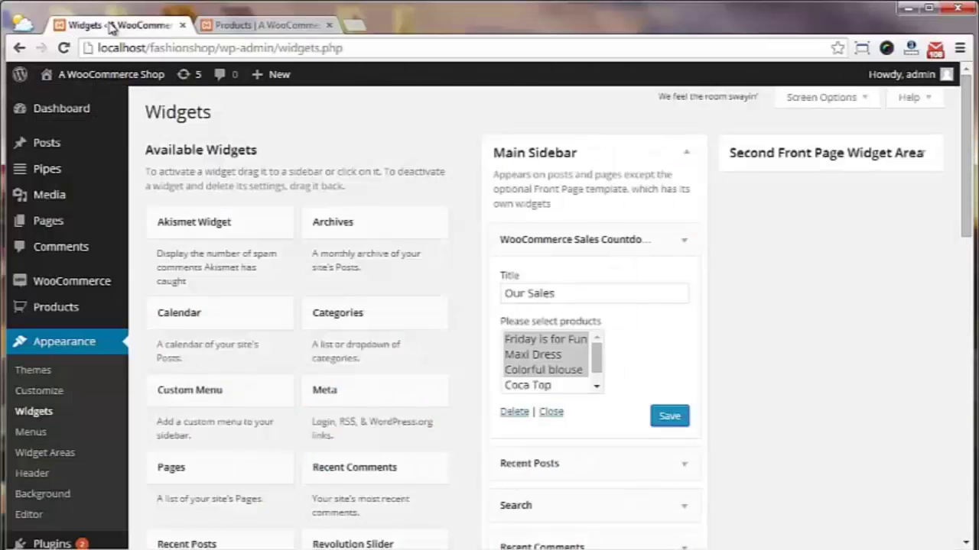
pyautogui.moveTo(61, 142)
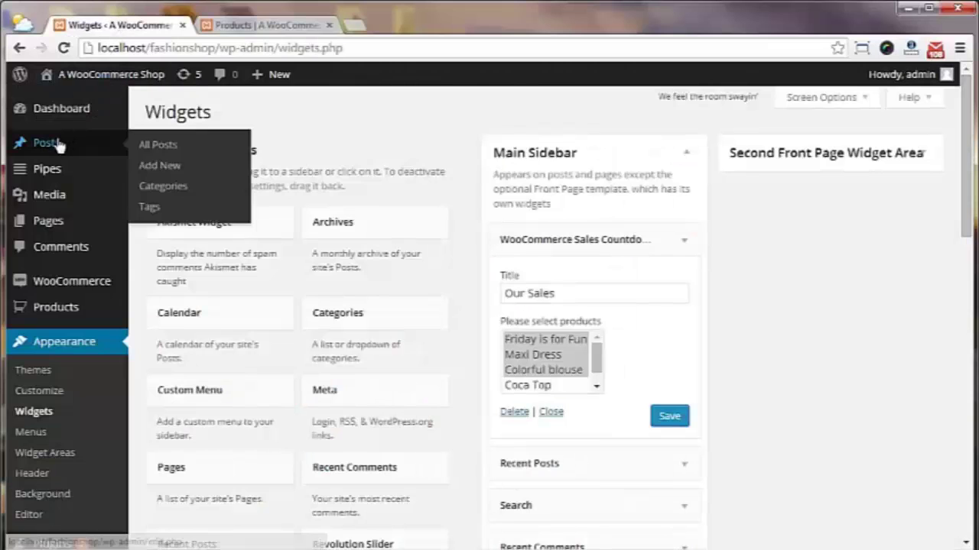
pyautogui.rightClick(153, 149)
pyautogui.click(187, 153)
pyautogui.click(245, 24)
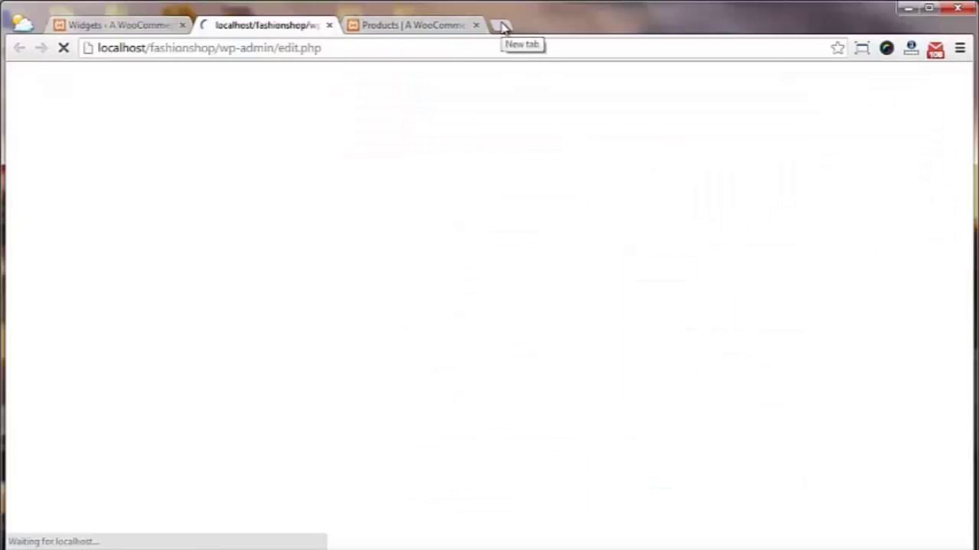
# Step: Open the Montana theme demo at demo.obtheme.com/wordpress/montana/ in another new browser tab
pyautogui.click(501, 26)
pyautogui.write('demo.')
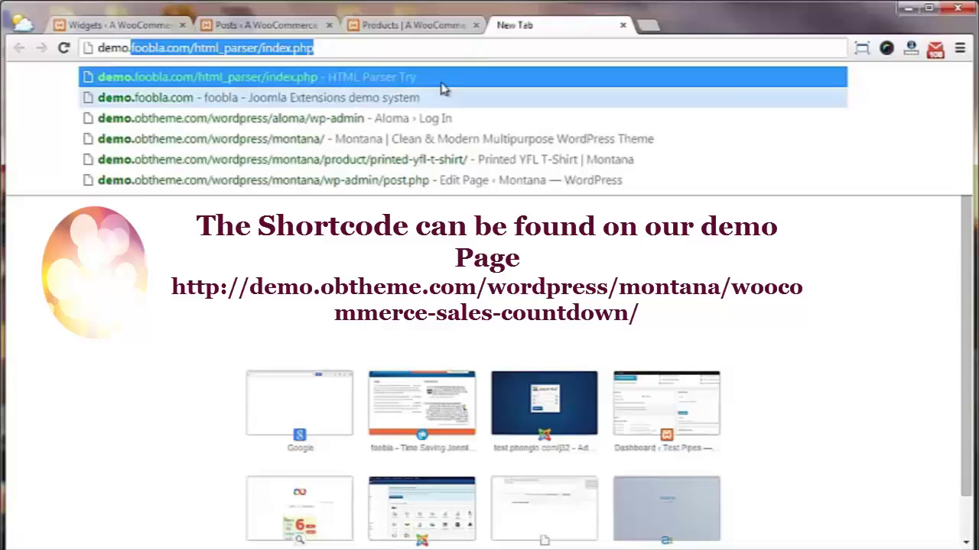
pyautogui.click(228, 140)
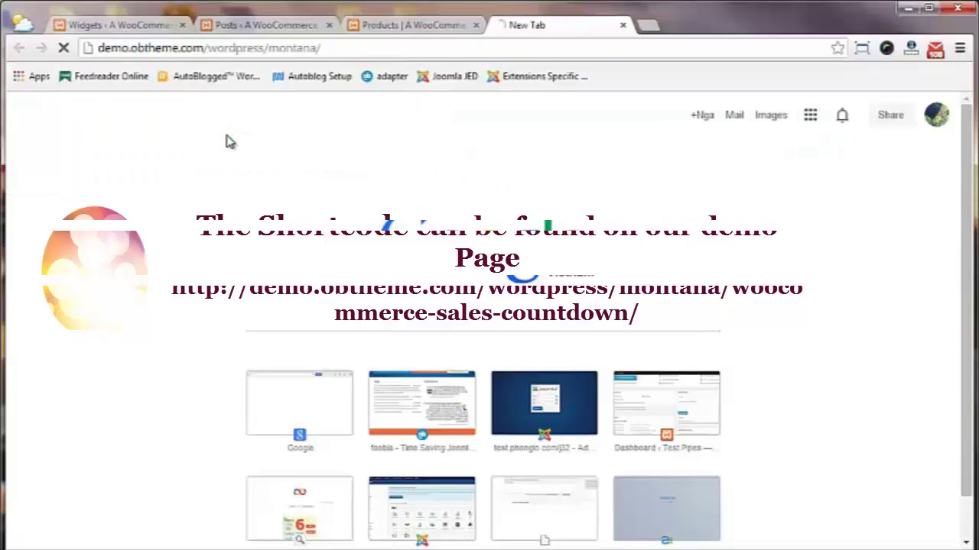
# Step: Return to the posts list and open "Fashion Without Boundaries: Men Who Like To Mix It Up" for editing
pyautogui.click(277, 25)
pyautogui.scroll(-1, 451, 197)
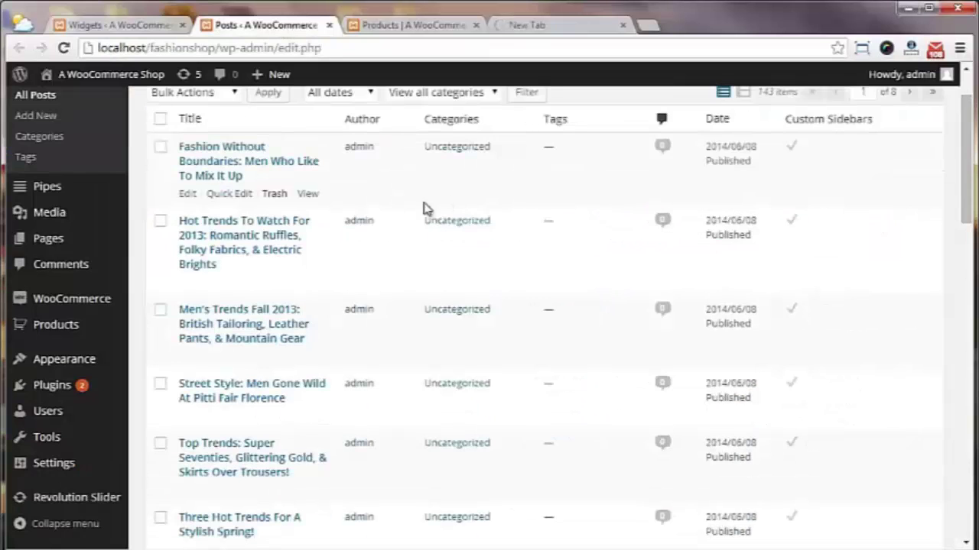
pyautogui.click(252, 167)
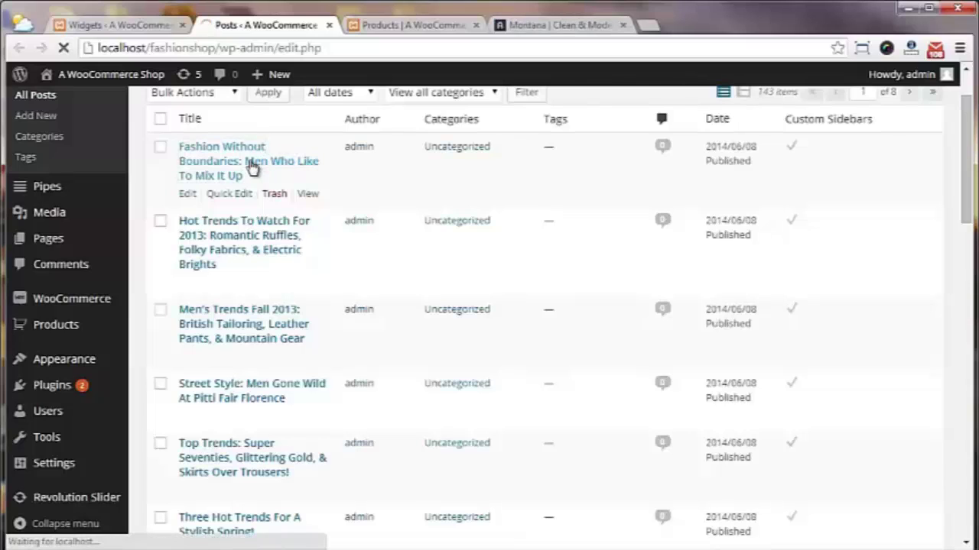
# Step: On the Montana demo site, reduce the page zoom to 75% and open the WooCommerce Sales Countdown shortcode page
pyautogui.click(556, 24)
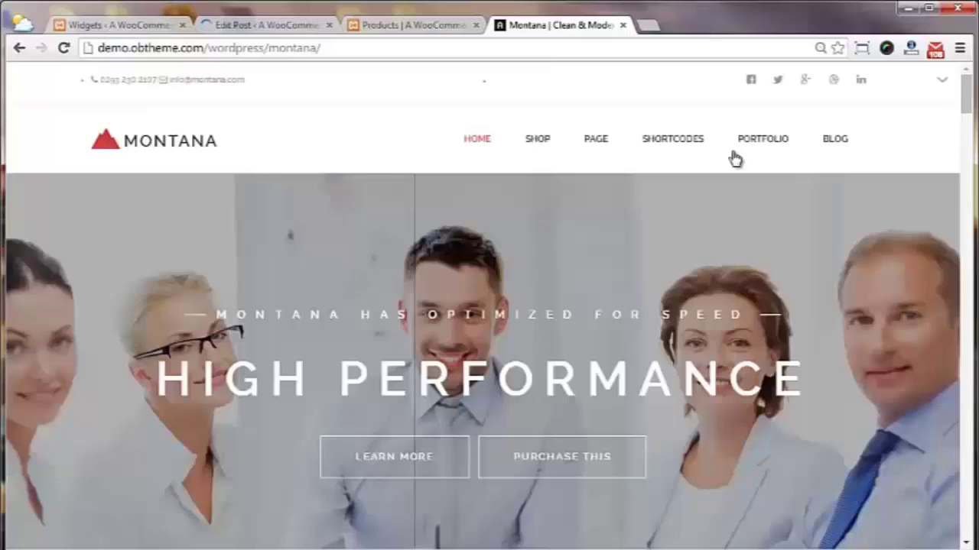
pyautogui.moveTo(690, 143)
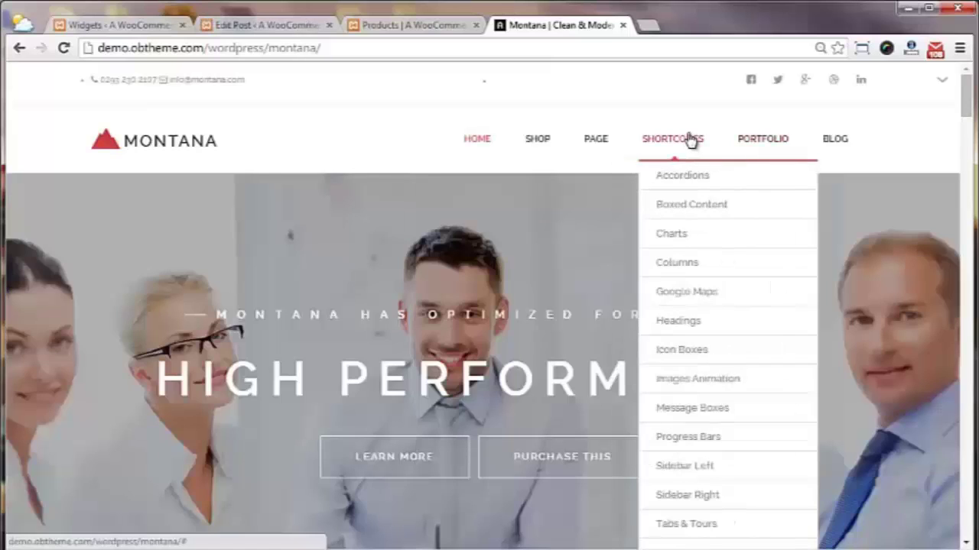
pyautogui.hotkey('ctrl', '-')
pyautogui.hotkey('ctrl', '-')
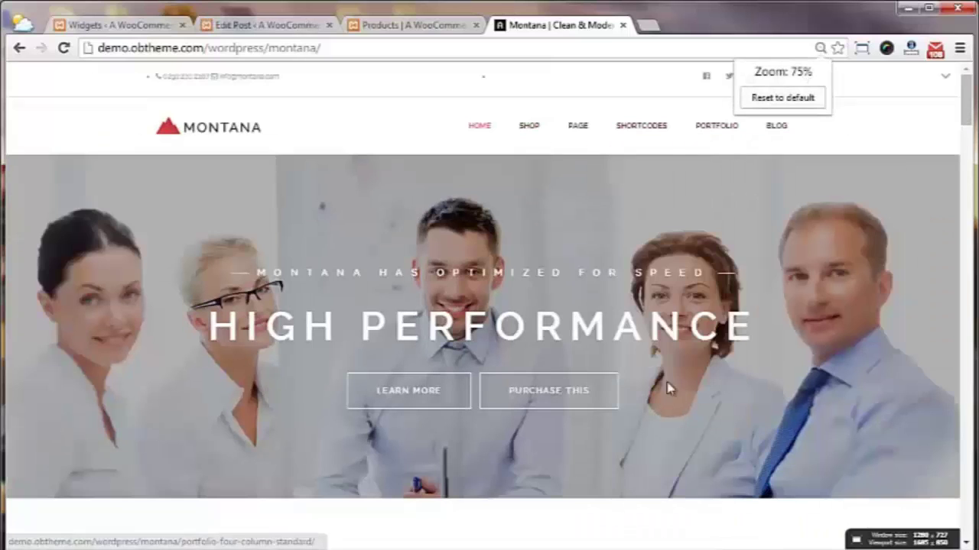
pyautogui.click(675, 511)
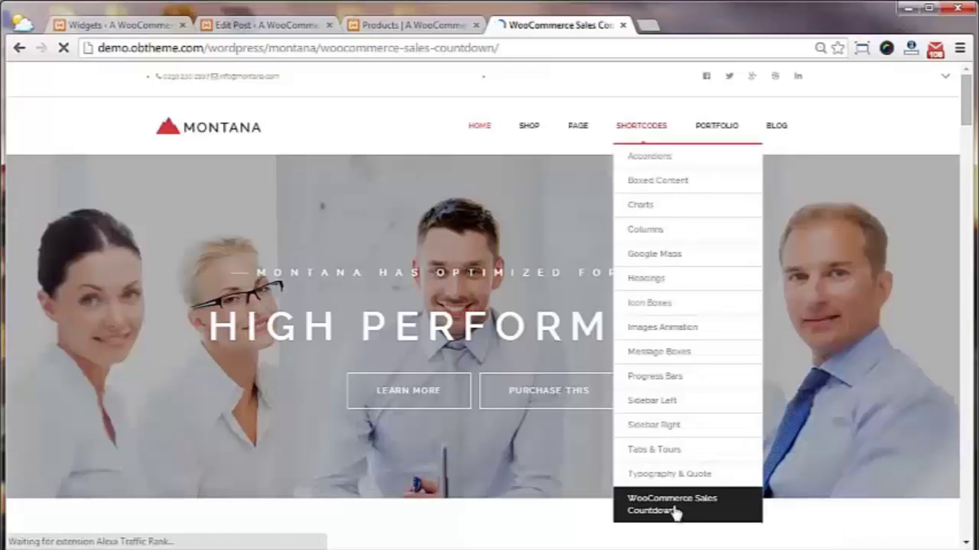
# Step: Find the Displaying with Shortcode section and copy the shortcode [product_sale id="58,54"]
pyautogui.scroll(-4, 968, 178)
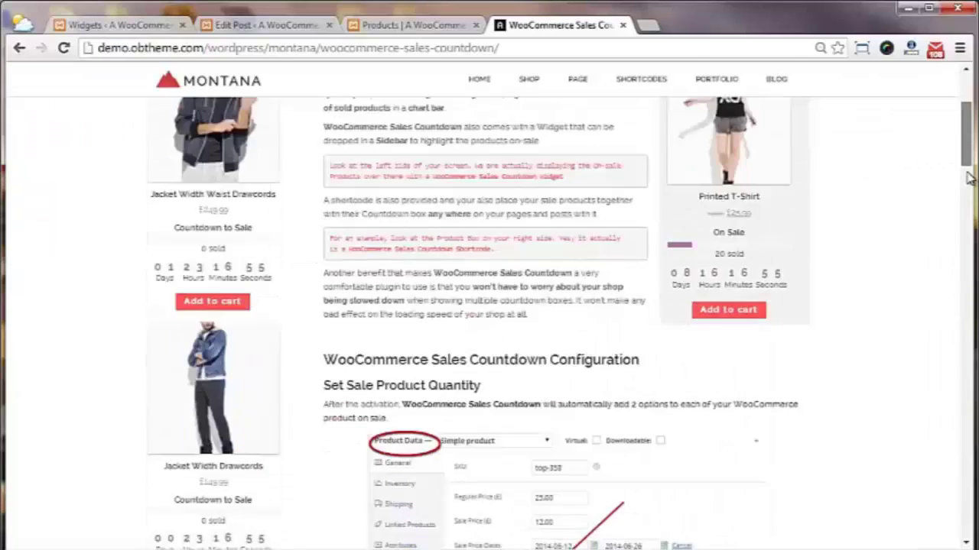
pyautogui.scroll(-15, 968, 177)
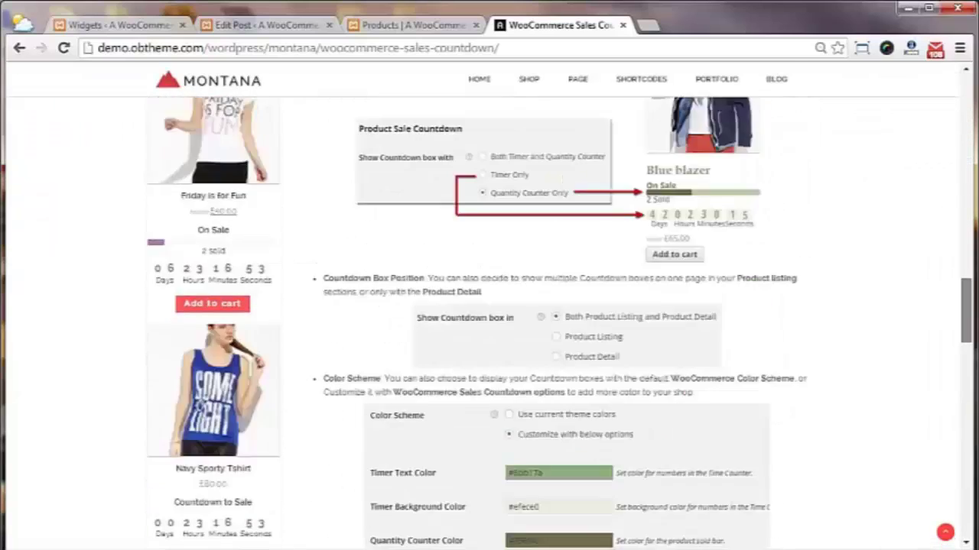
pyautogui.scroll(-15, 448, 343)
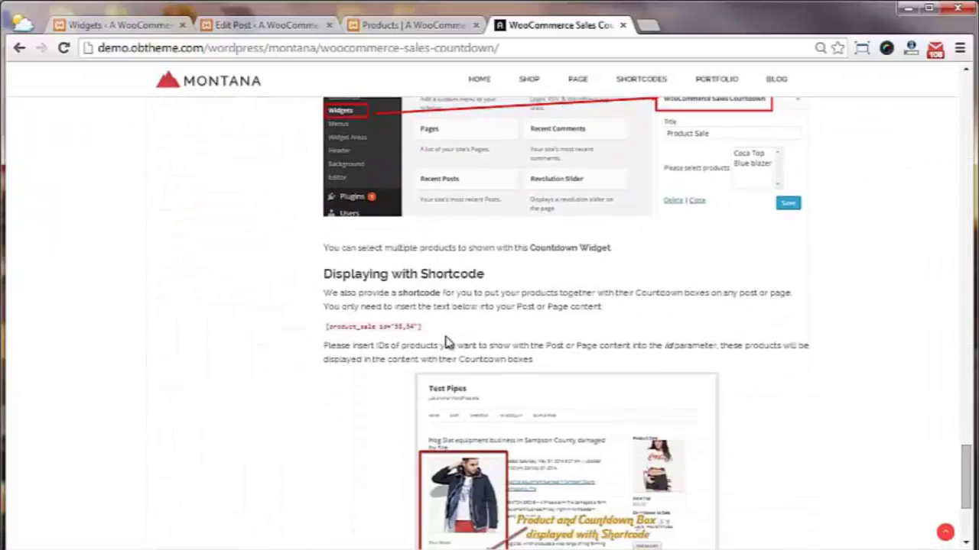
pyautogui.moveTo(347, 322); pyautogui.dragTo(325, 325)
pyautogui.rightClick(352, 332)
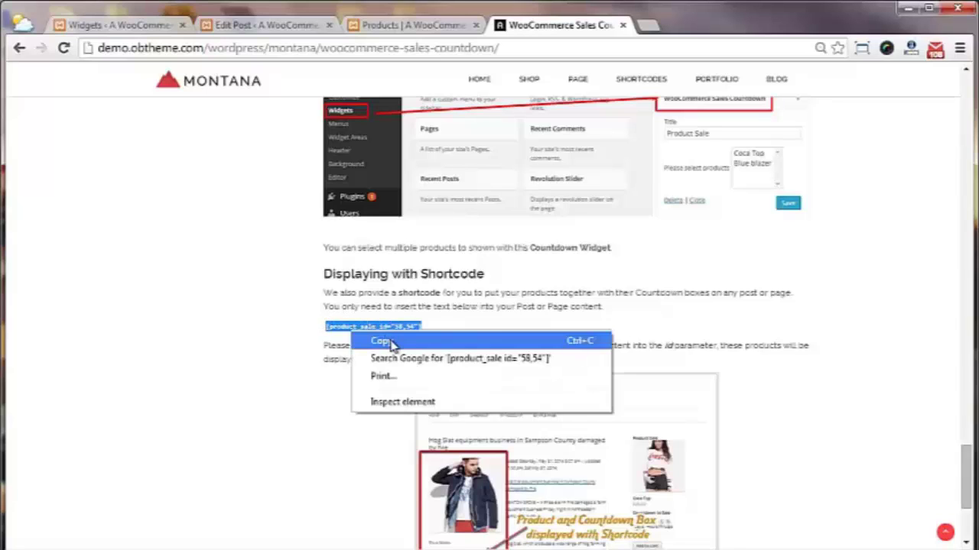
pyautogui.click(372, 341)
# Step: Paste the shortcode [product_sale id="58,54"] into the post's content just before the "Make a fresh start" paragraph
pyautogui.click(304, 26)
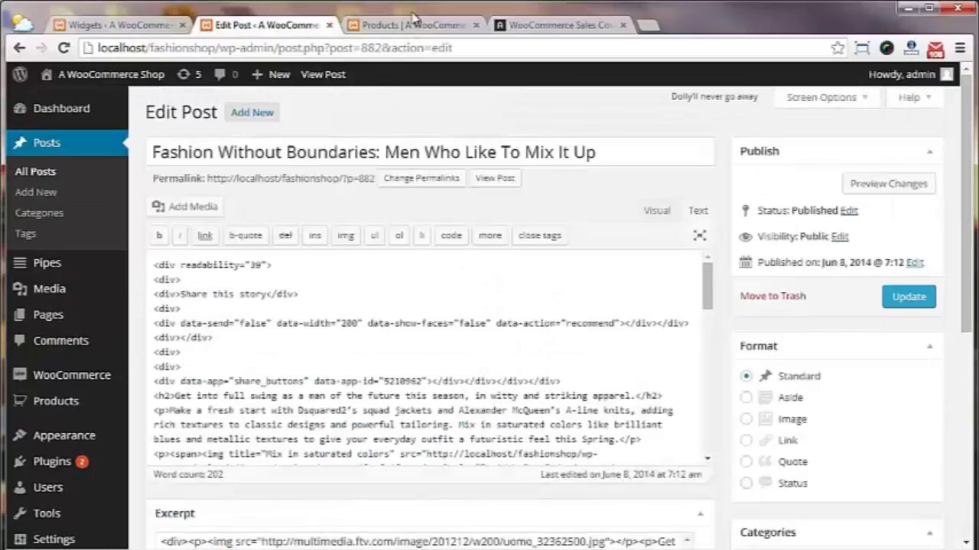
pyautogui.scroll(-1, 345, 352)
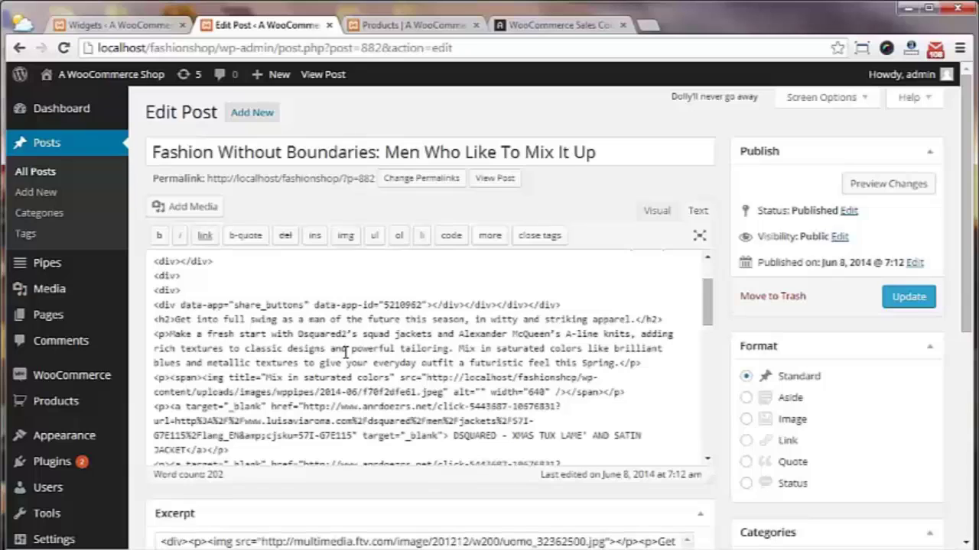
pyautogui.click(156, 338)
pyautogui.rightClick(155, 337)
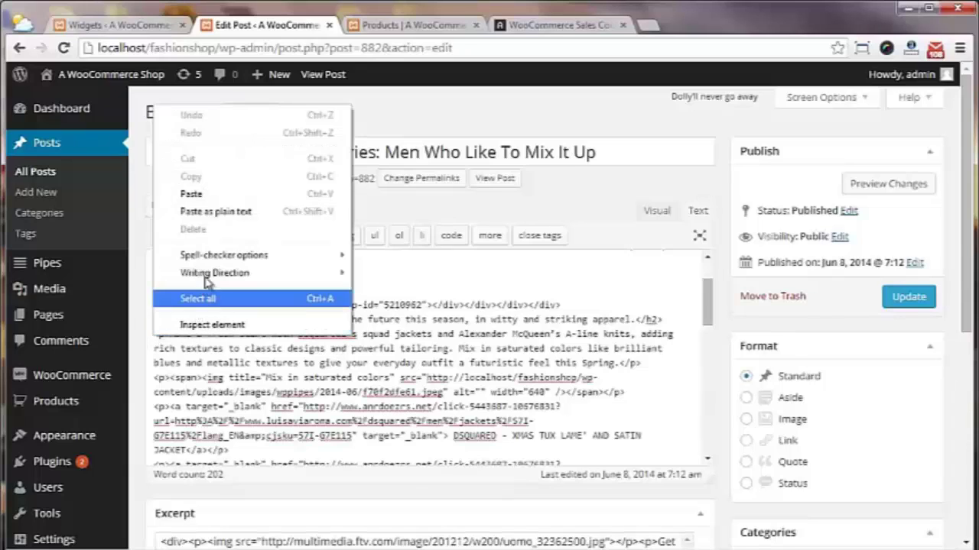
pyautogui.click(215, 193)
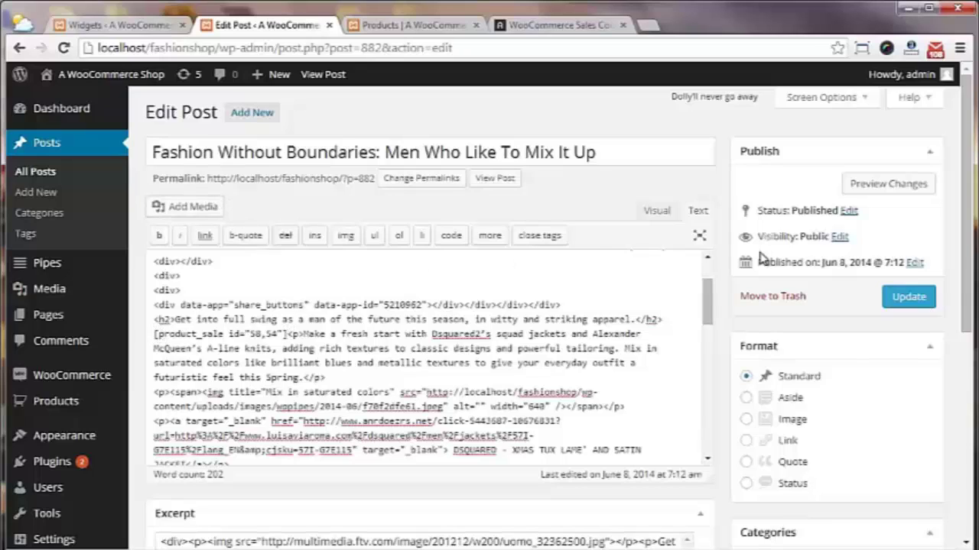
# Step: Wrap the product_sale shortcode in <div style="float:left;margin-right:8px"> and </div>, and preview the post
pyautogui.write('<div st')
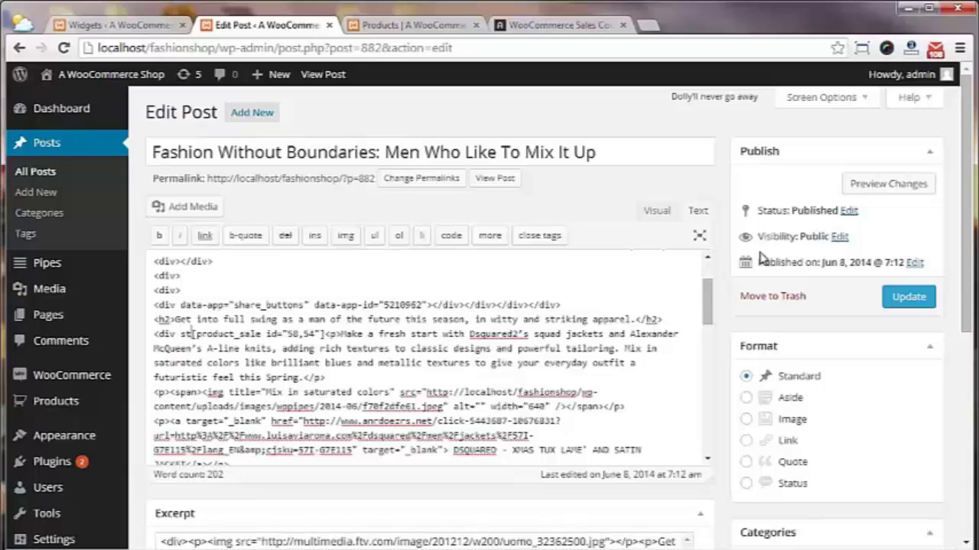
pyautogui.write('yle="')
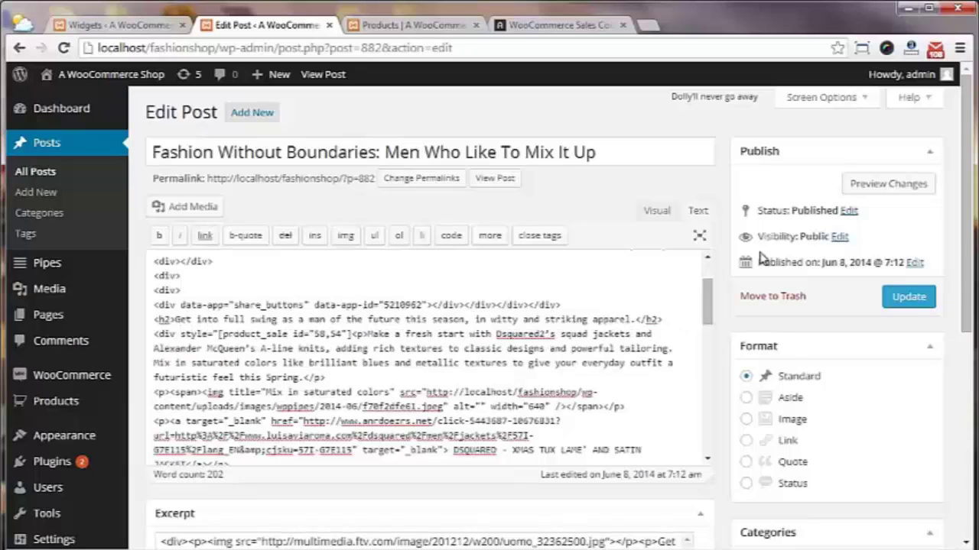
pyautogui.write('float:l')
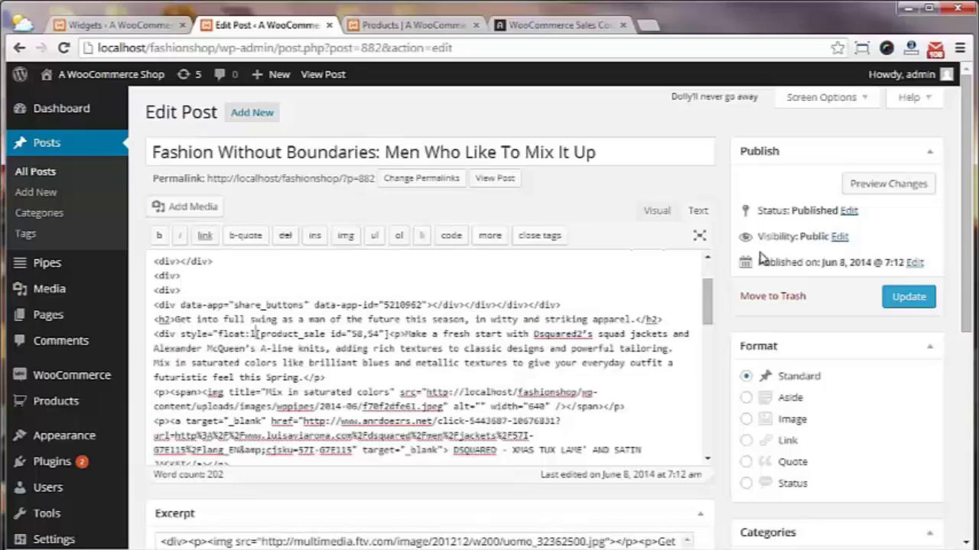
pyautogui.write('eft')
pyautogui.write(';margin-')
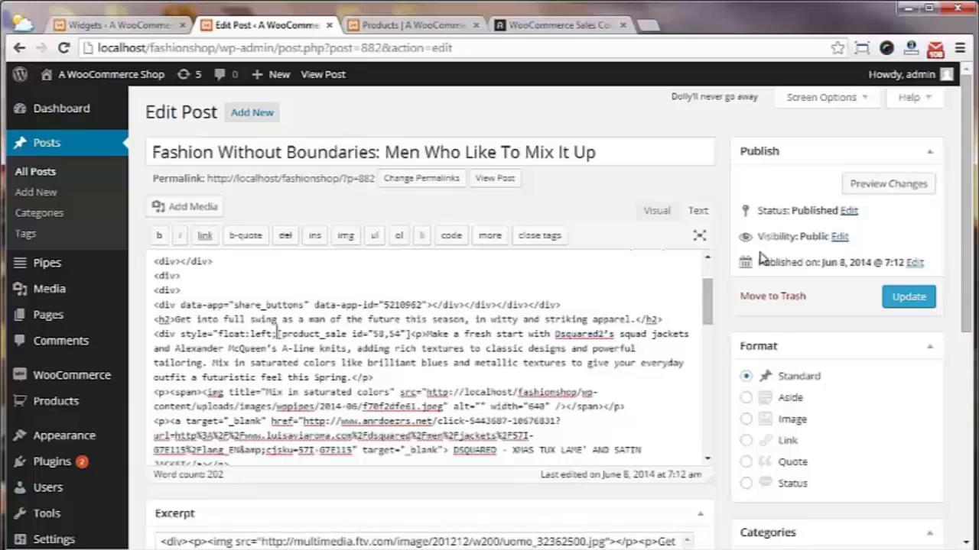
pyautogui.write('right')
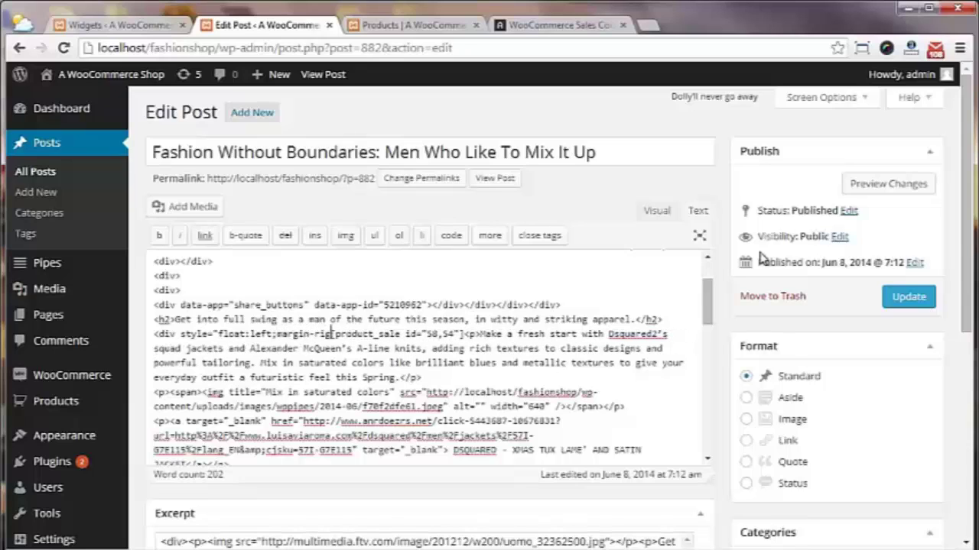
pyautogui.write('8px')
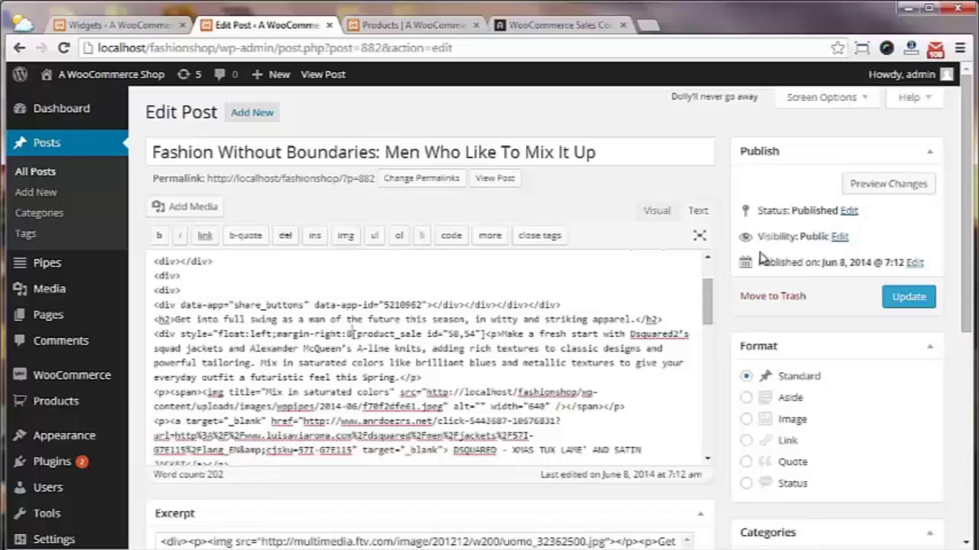
pyautogui.write('"')
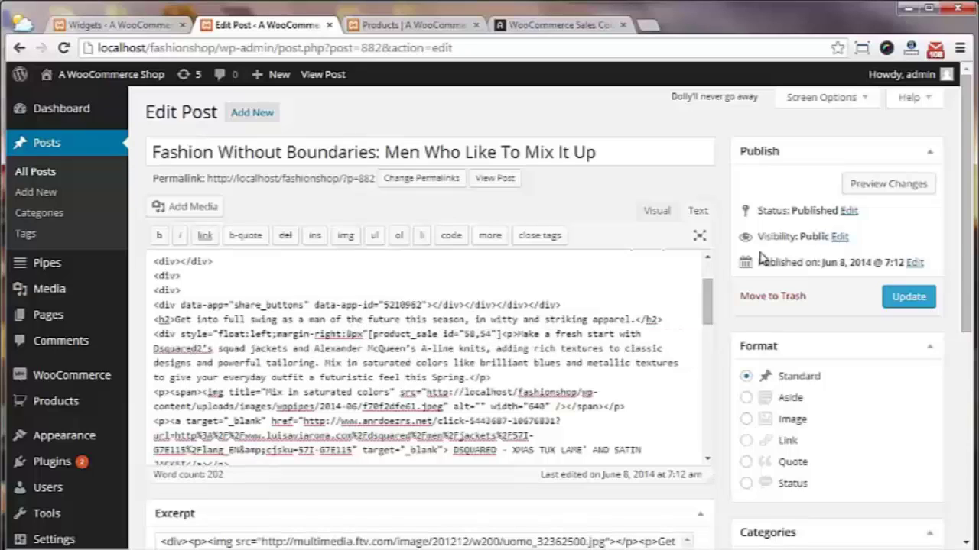
pyautogui.write('>')
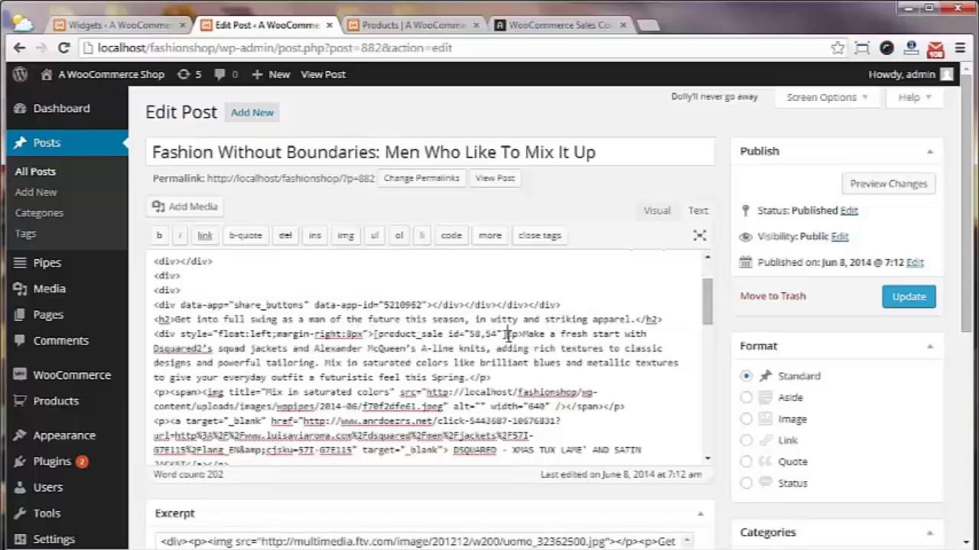
pyautogui.write('</div>')
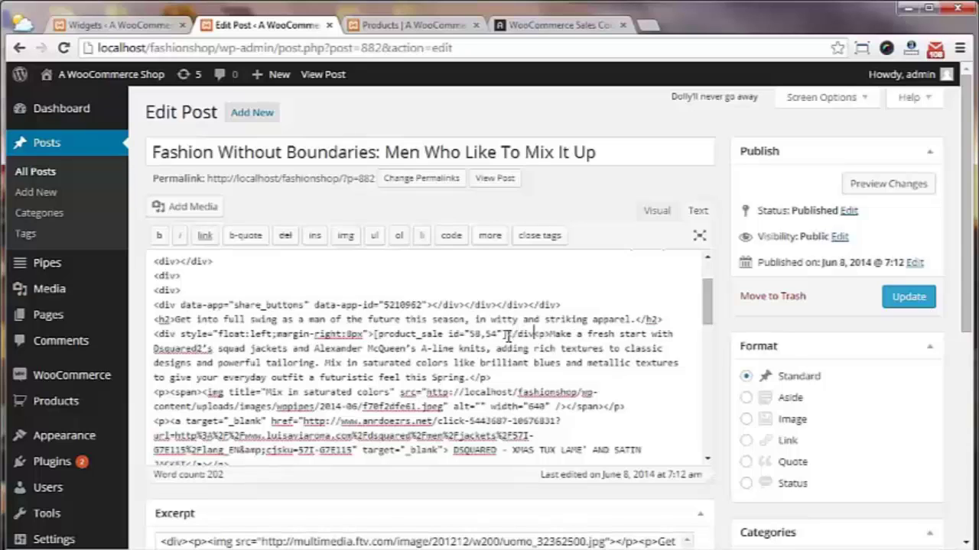
pyautogui.click(864, 191)
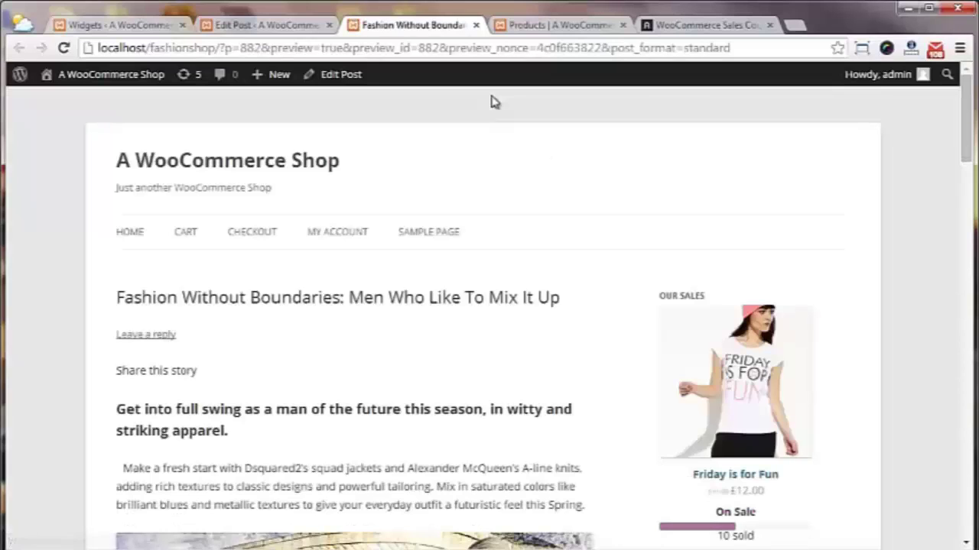
# Step: From the widgets page, open the WooCommerce product list in a new tab and copy the ID of the "Friday is for Fun" product
pyautogui.click(84, 25)
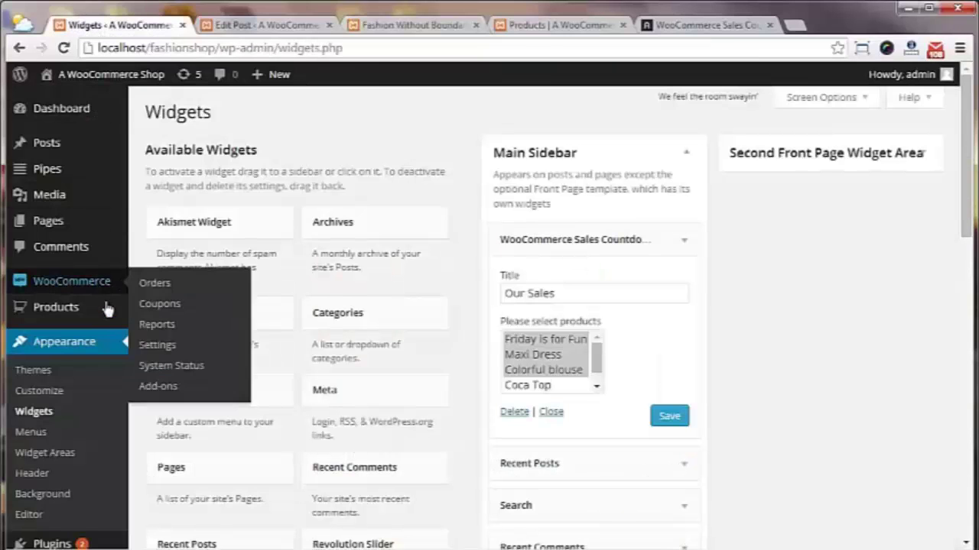
pyautogui.moveTo(85, 308)
pyautogui.middleClick(167, 317)
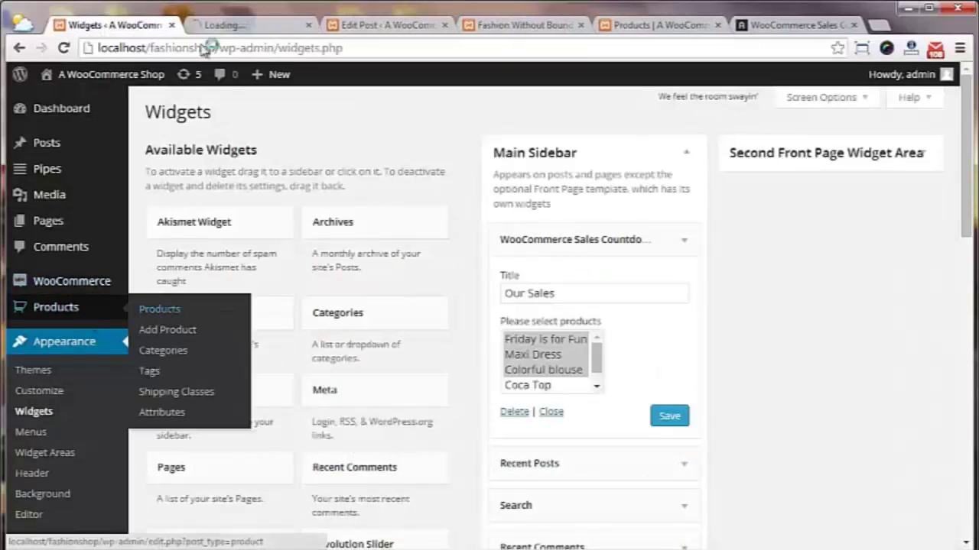
pyautogui.click(227, 25)
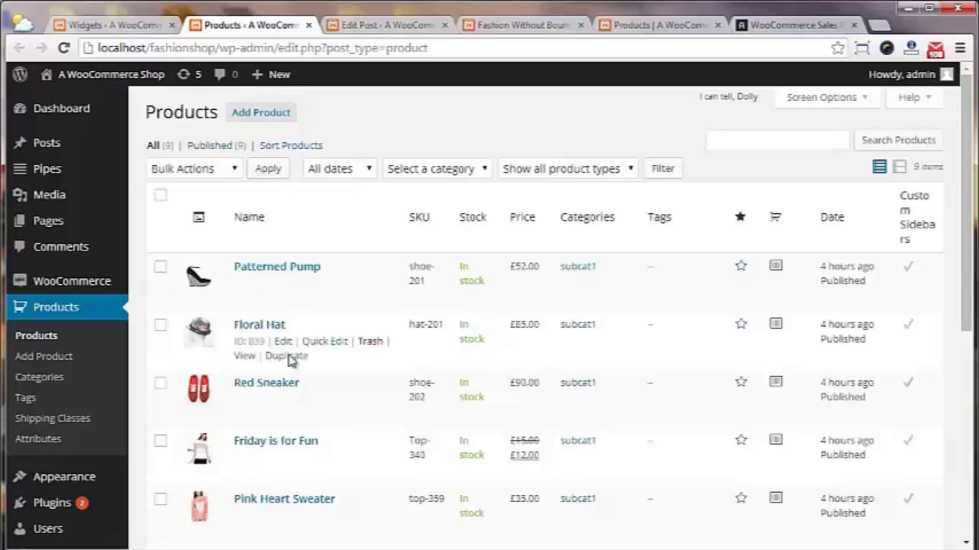
pyautogui.scroll(-2, 273, 329)
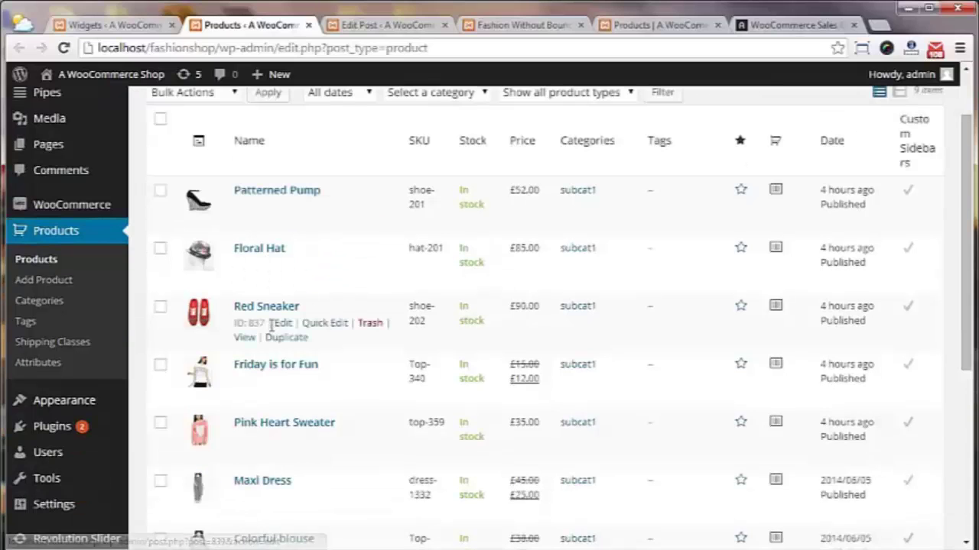
pyautogui.scroll(-1, 273, 327)
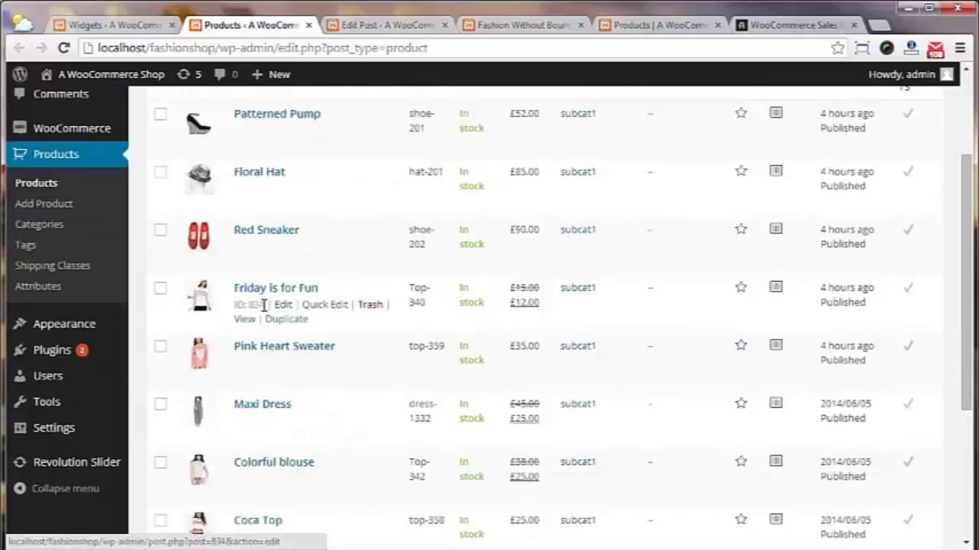
pyautogui.rightClick(253, 307)
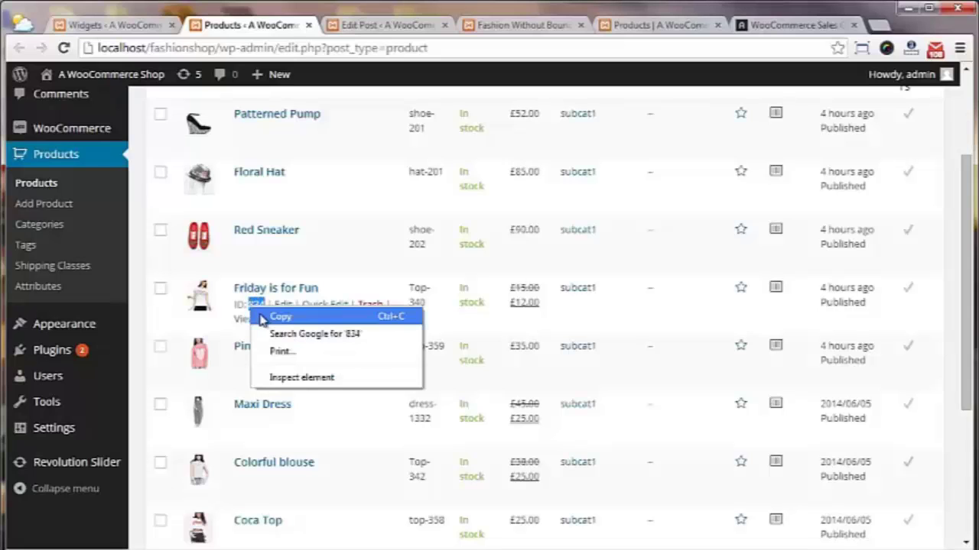
pyautogui.click(264, 318)
# Step: In the post's product_sale shortcode, replace the IDs 58,54 with the copied product ID 834
pyautogui.click(376, 25)
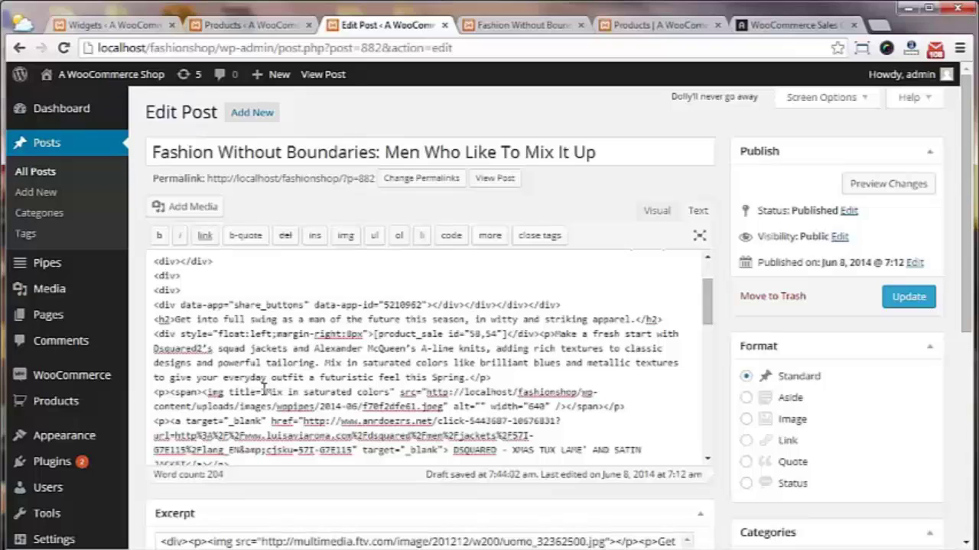
pyautogui.rightClick(480, 335)
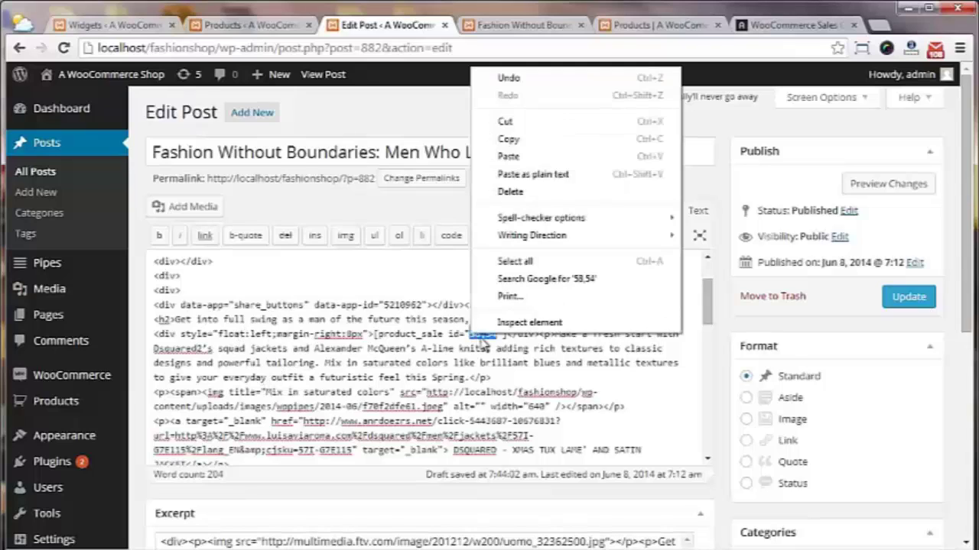
pyautogui.click(520, 156)
# Step: Preview the post changes and examine the sale product displayed beside the "Make a fresh start" paragraph
pyautogui.click(888, 183)
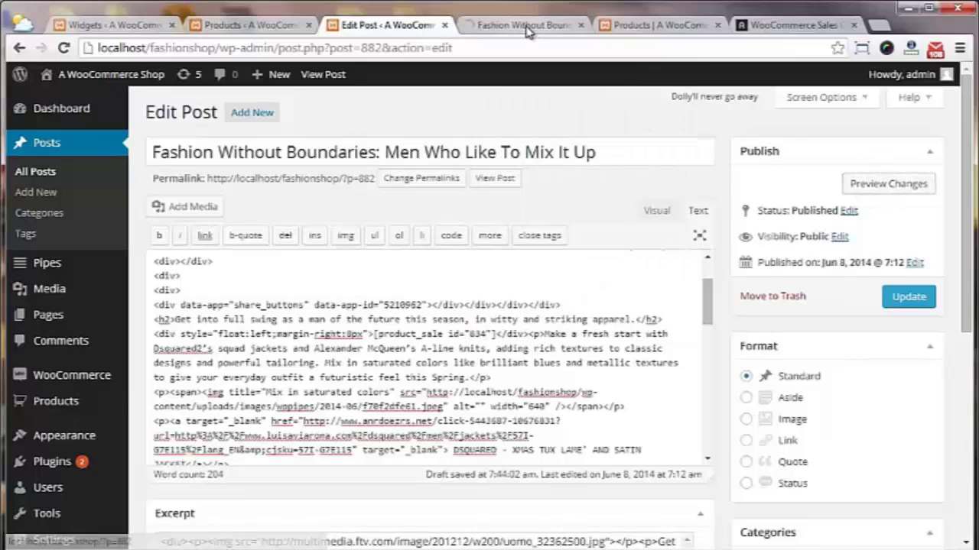
pyautogui.click(526, 27)
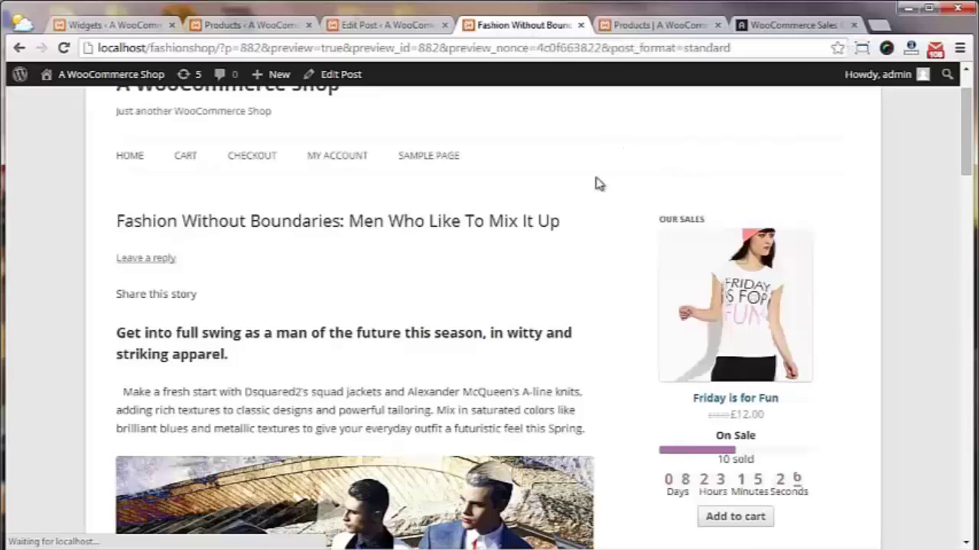
pyautogui.scroll(-1, 520, 339)
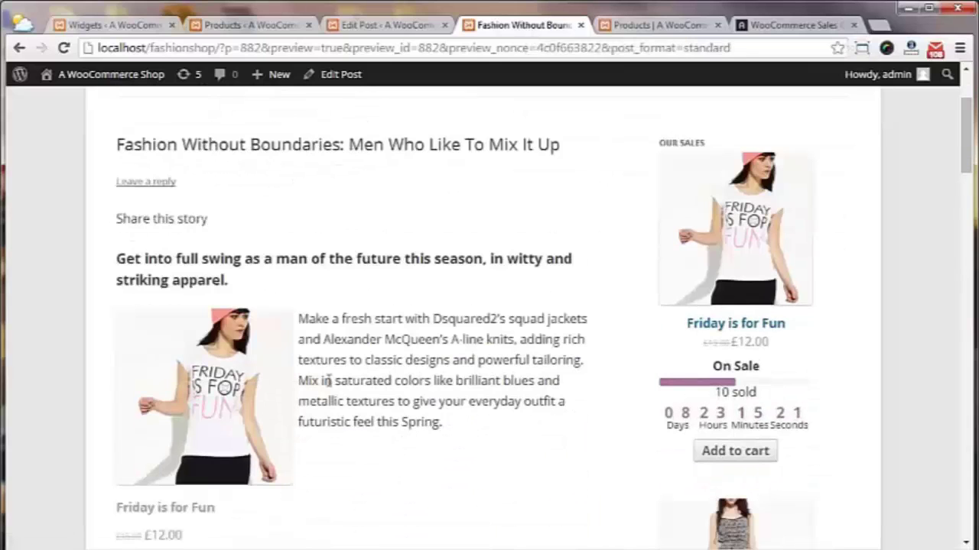
pyautogui.scroll(-3, 329, 384)
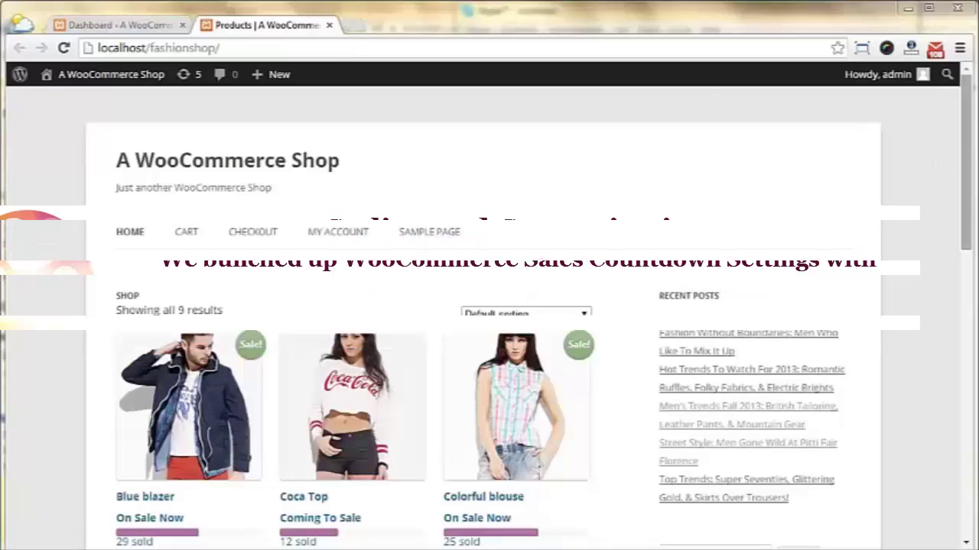
# Step: Look over the countdowns on the shop page and open the Products Sales Countdown section of the WooCommerce settings
pyautogui.scroll(-1, 975, 183)
pyautogui.scroll(-1, 976, 185)
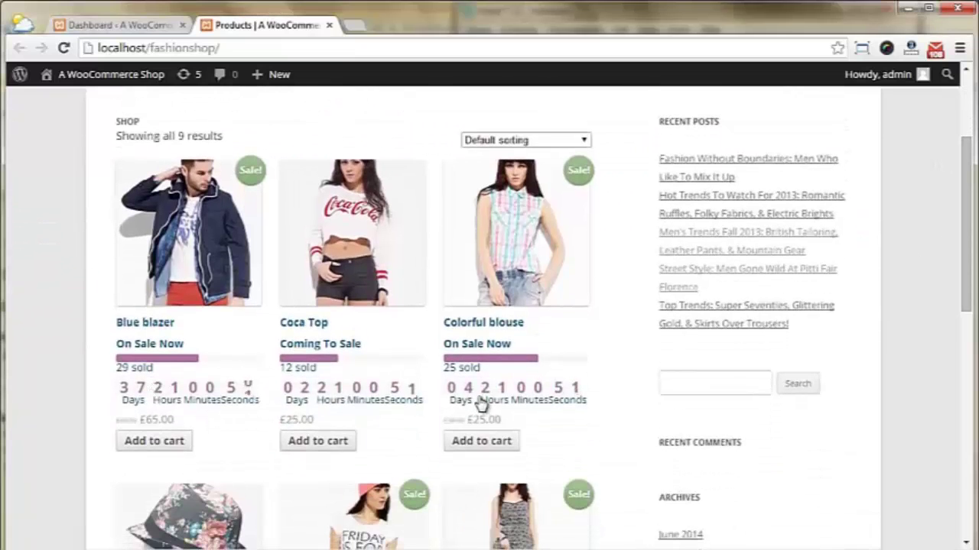
pyautogui.click(116, 27)
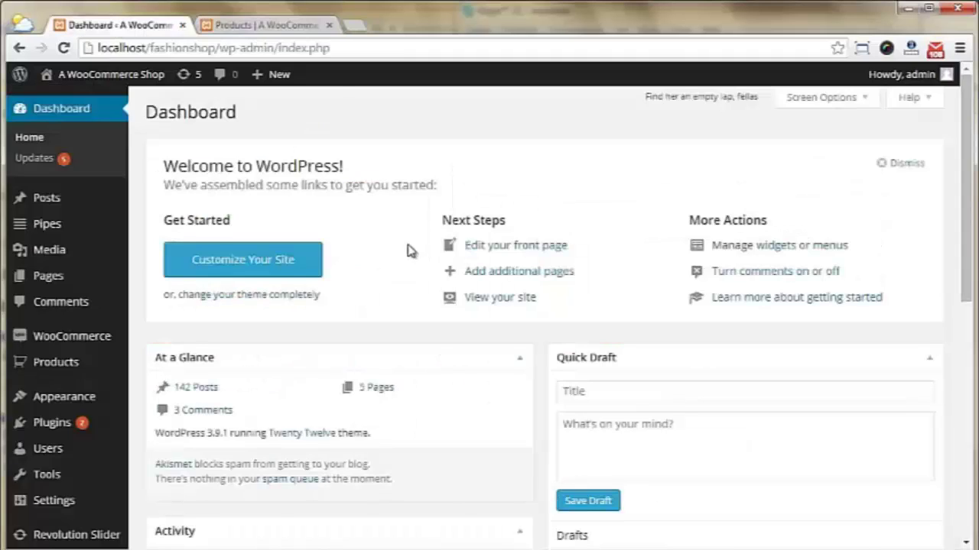
pyautogui.scroll(-1, 409, 250)
pyautogui.moveTo(105, 269)
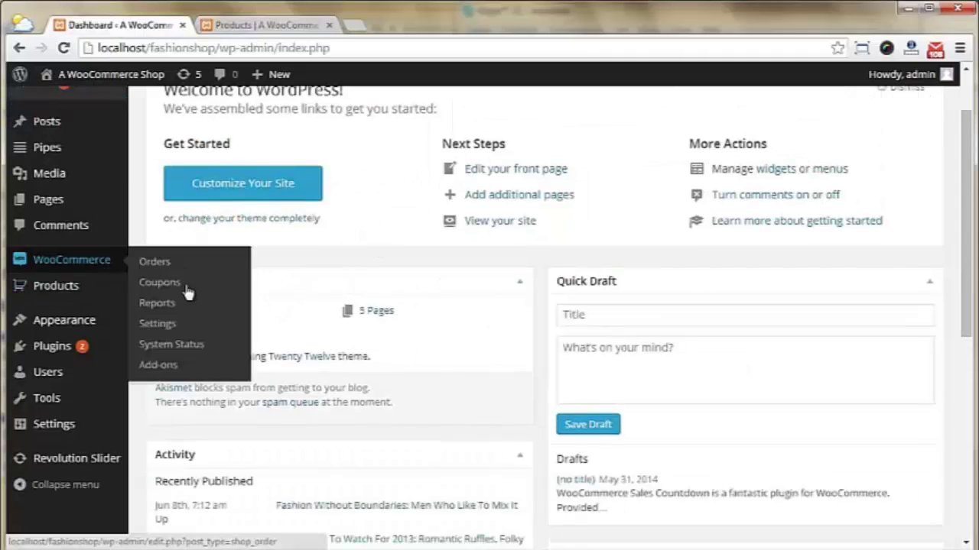
pyautogui.click(174, 326)
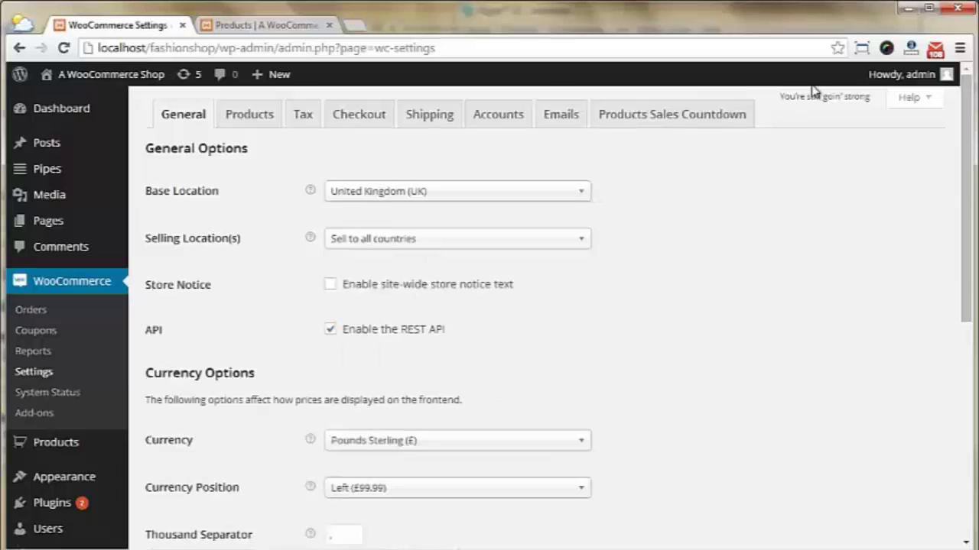
pyautogui.click(710, 115)
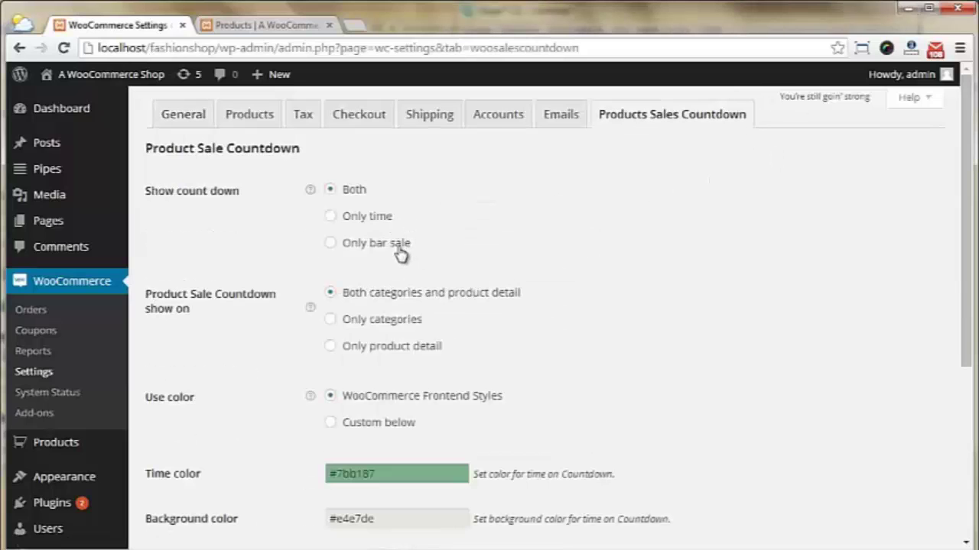
# Step: Set Show count down to "Only time" and save the settings
pyautogui.click(345, 221)
pyautogui.scroll(-4, 721, 230)
pyautogui.click(188, 479)
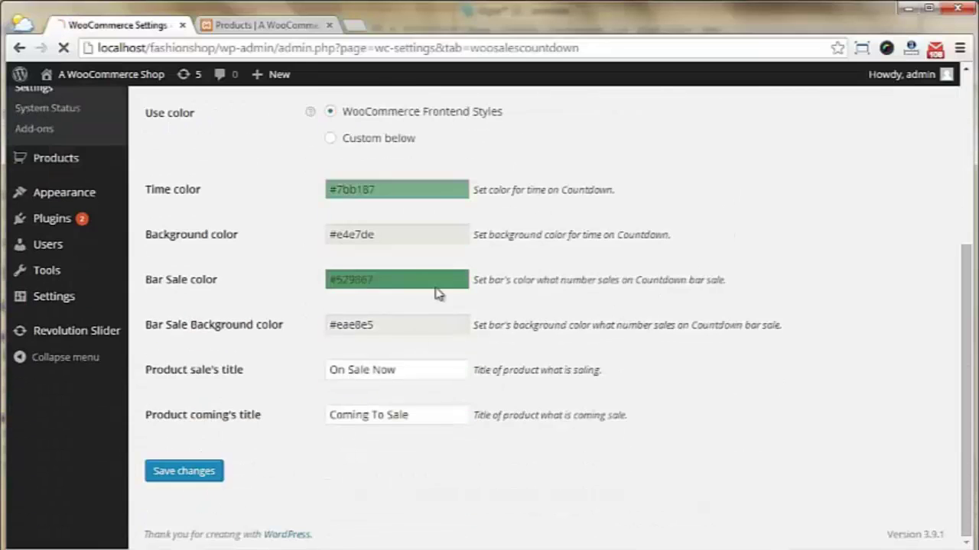
# Step: Reload the shop page and check how the countdown appears on the products
pyautogui.click(288, 29)
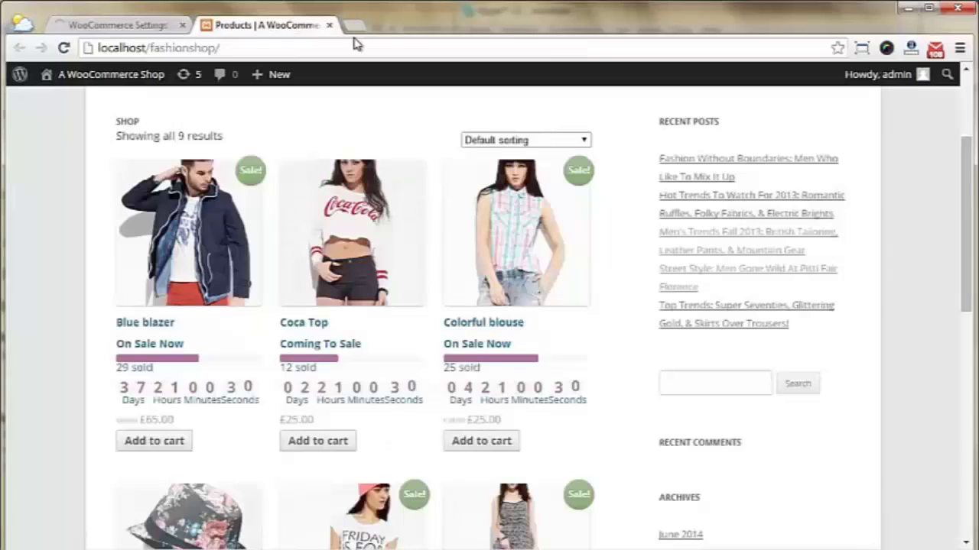
pyautogui.rightClick(621, 116)
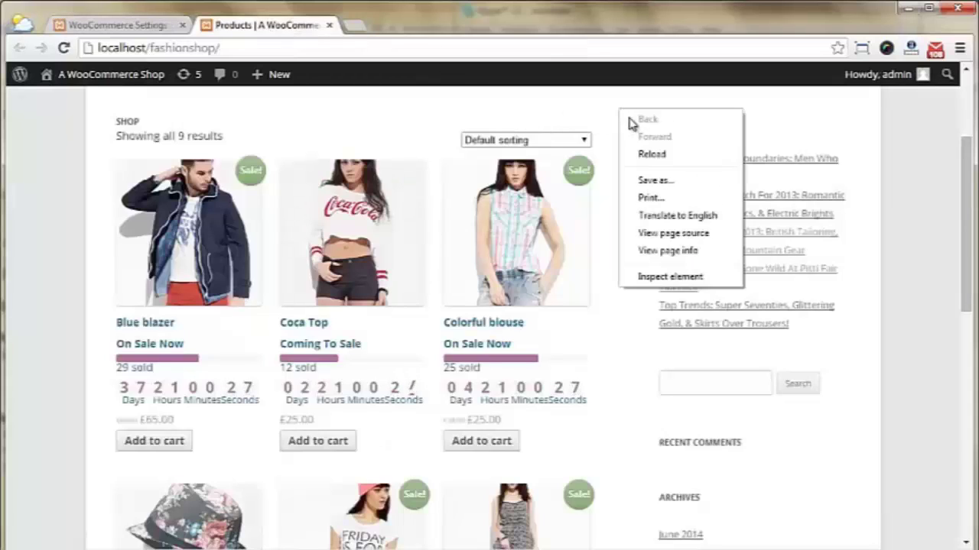
pyautogui.click(639, 157)
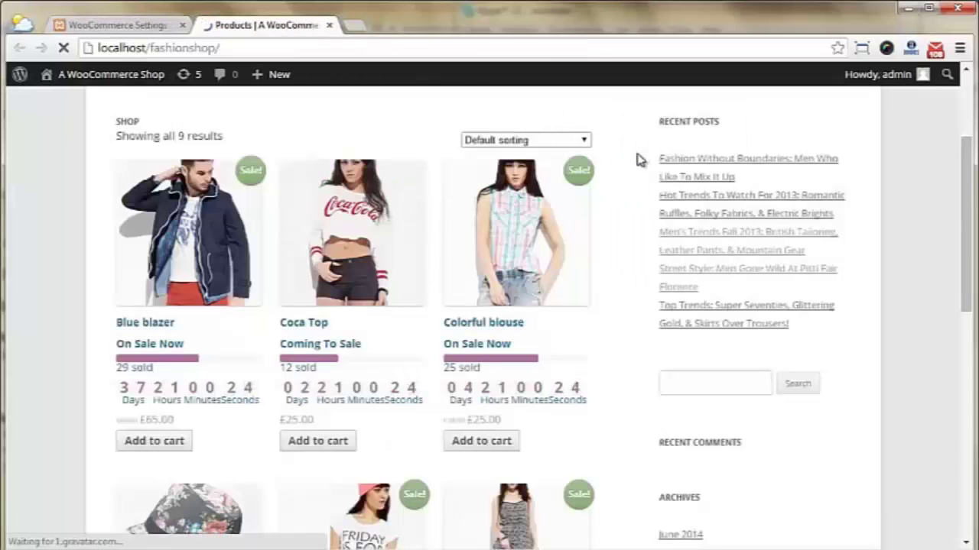
pyautogui.scroll(-2, 637, 158)
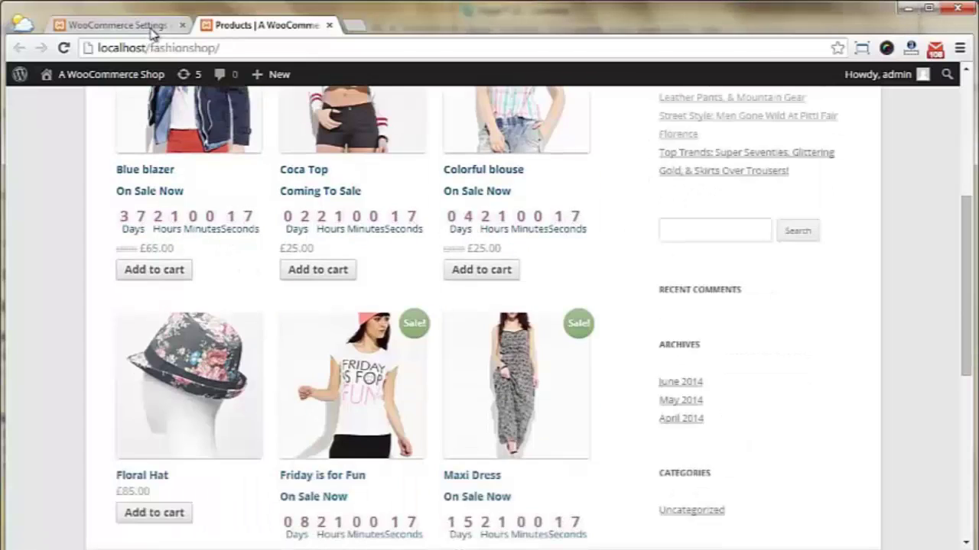
# Step: Set Show count down to "Both", show the countdown on "Only product detail", and save the settings
pyautogui.hotkey('ctrl', 'pageup')
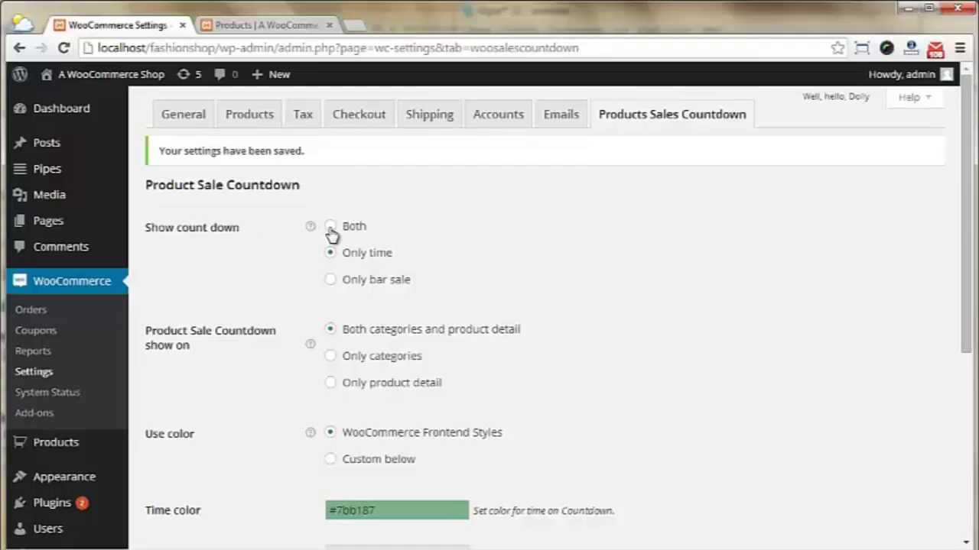
pyautogui.click(330, 228)
pyautogui.scroll(-1, 514, 245)
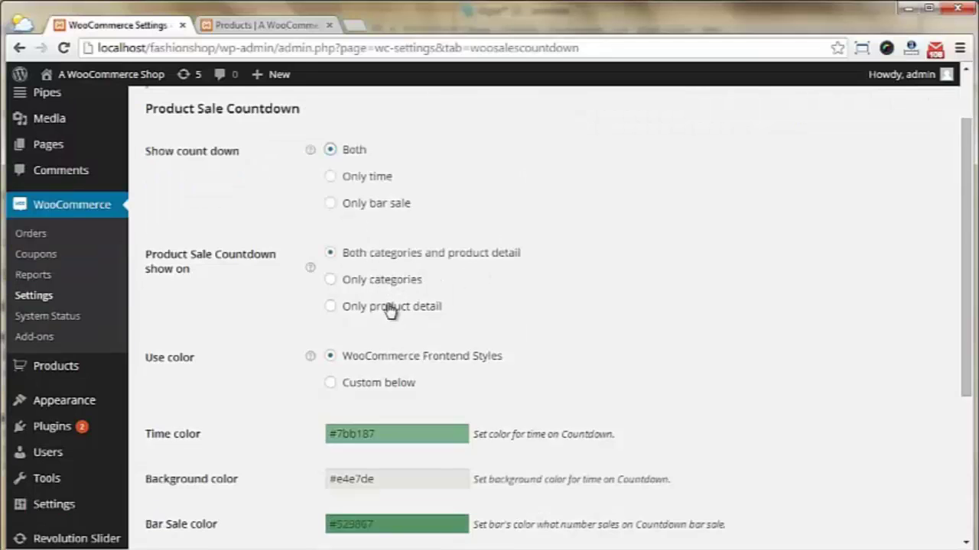
pyautogui.click(331, 307)
pyautogui.scroll(-3, 518, 306)
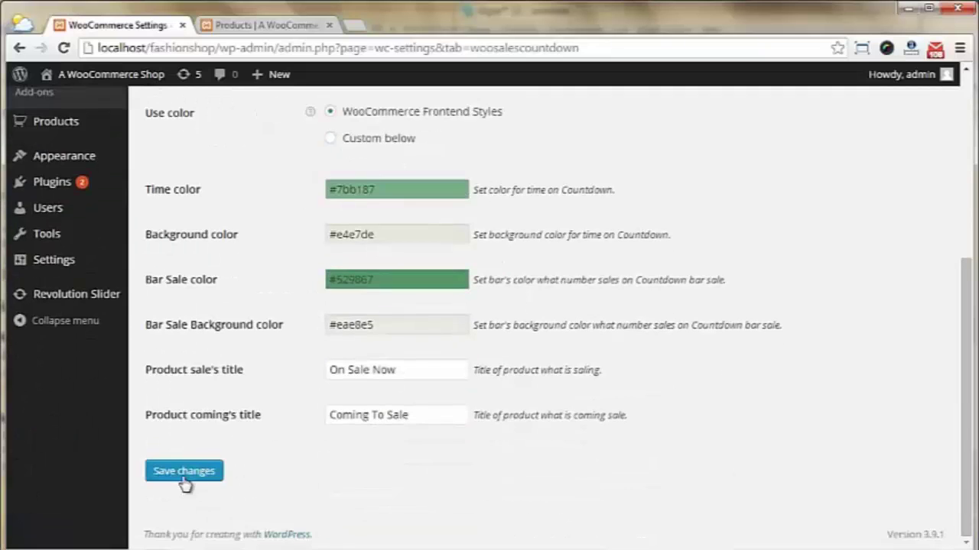
pyautogui.click(186, 476)
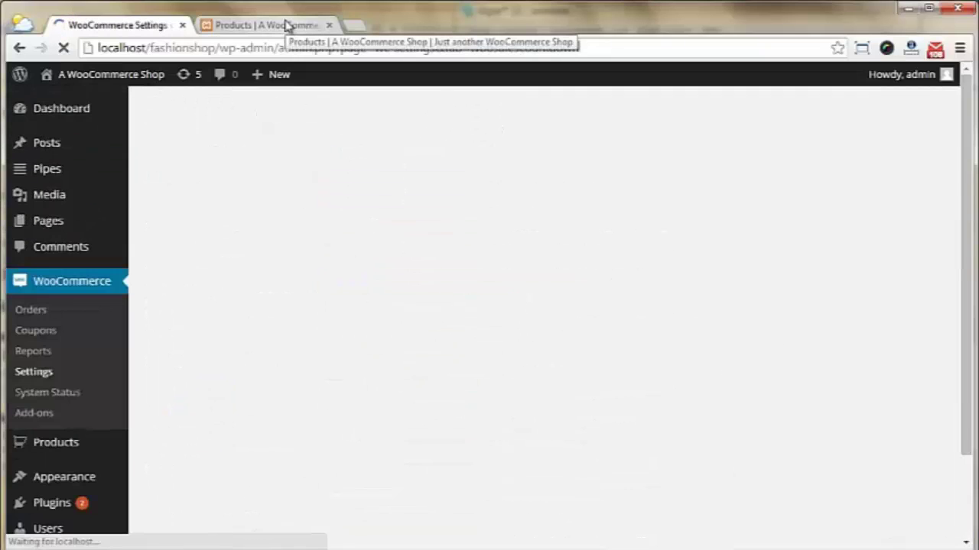
# Step: Reload the shop page and check whether the products still carry a countdown
pyautogui.click(285, 26)
pyautogui.rightClick(621, 180)
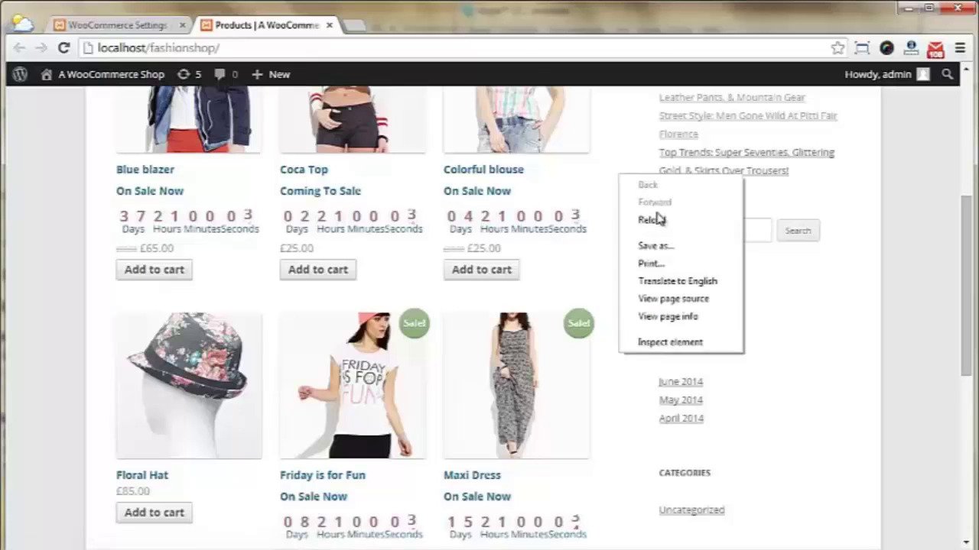
pyautogui.click(663, 225)
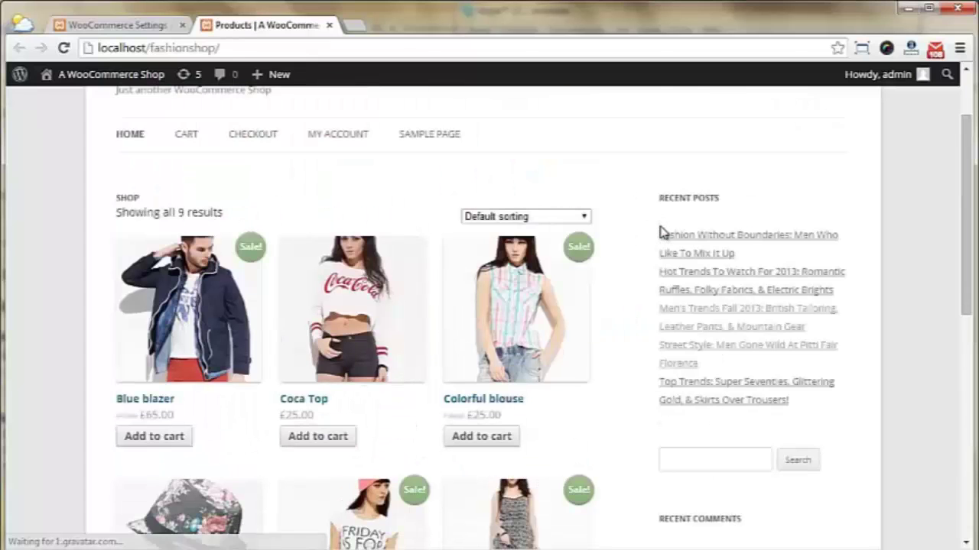
# Step: Open the Blue blazer product in a new tab and examine its countdown and sale bar
pyautogui.rightClick(158, 399)
pyautogui.click(201, 409)
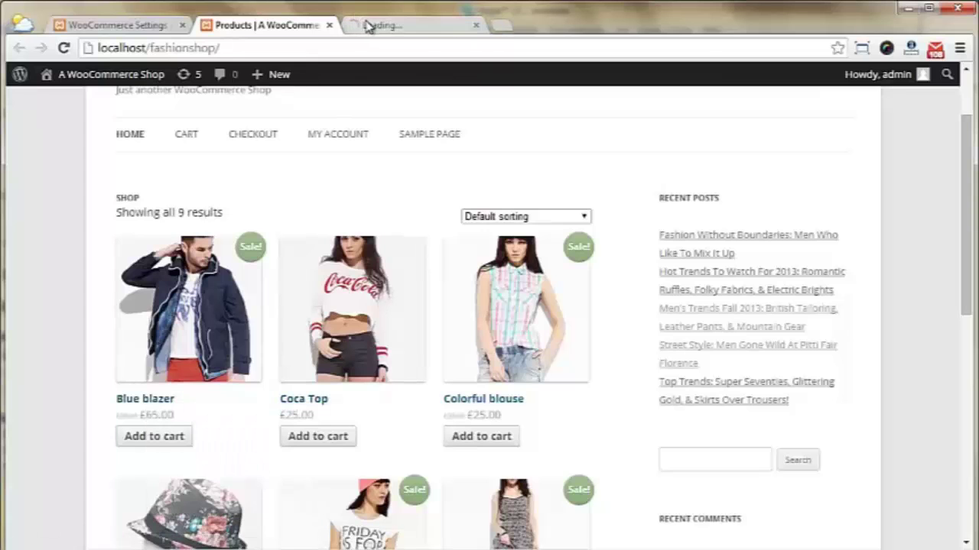
pyautogui.click(367, 26)
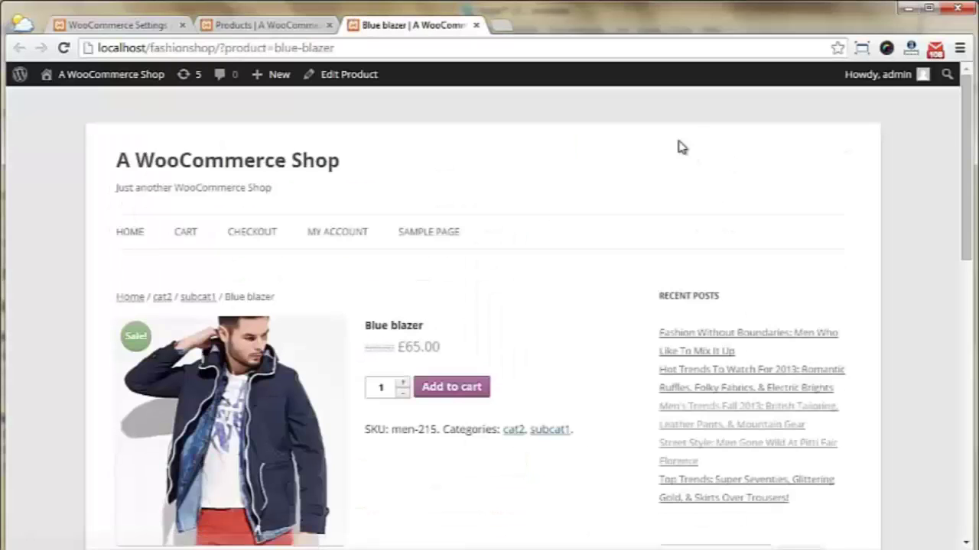
pyautogui.scroll(-5, 679, 146)
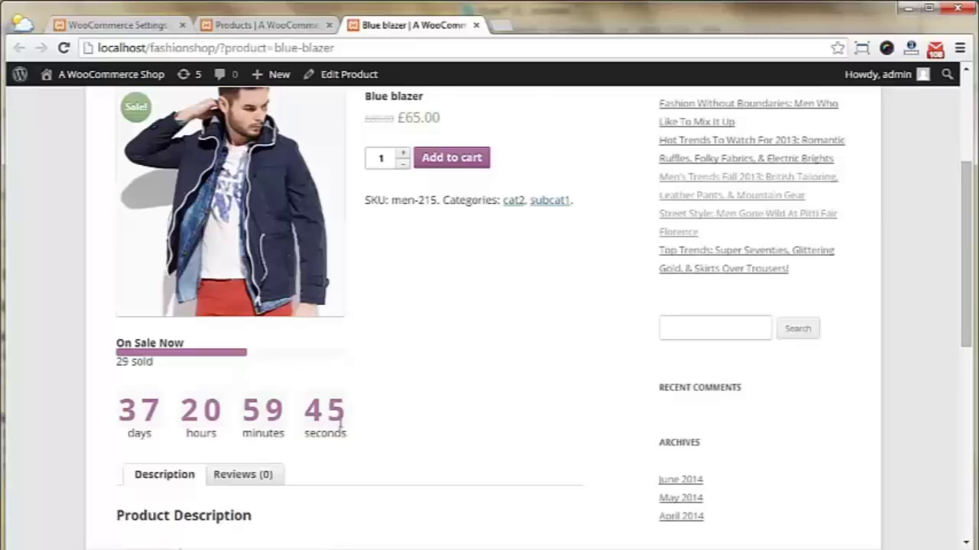
# Step: Show the countdown on "Both categories and product detail", set Use color to "Custom below", and save the settings
pyautogui.click(116, 25)
pyautogui.click(330, 330)
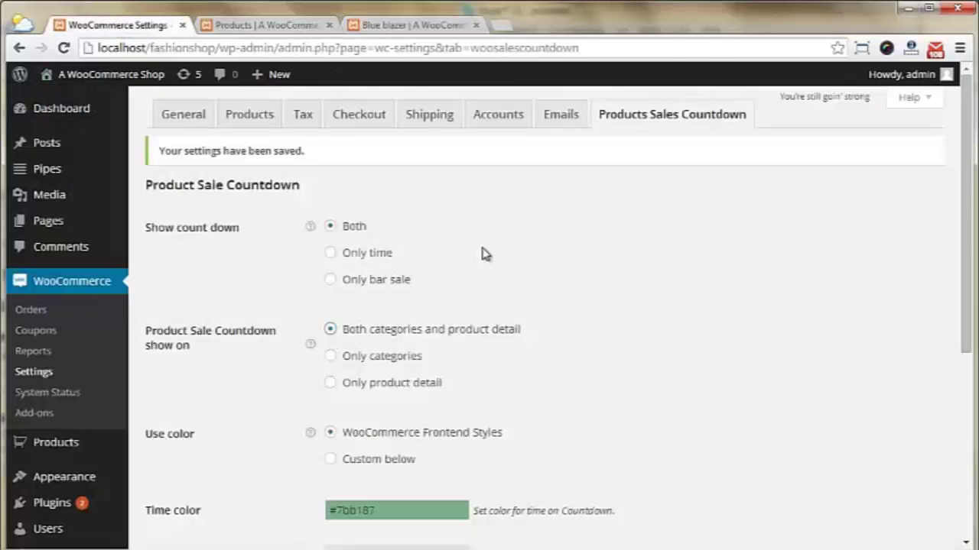
pyautogui.scroll(-3, 483, 253)
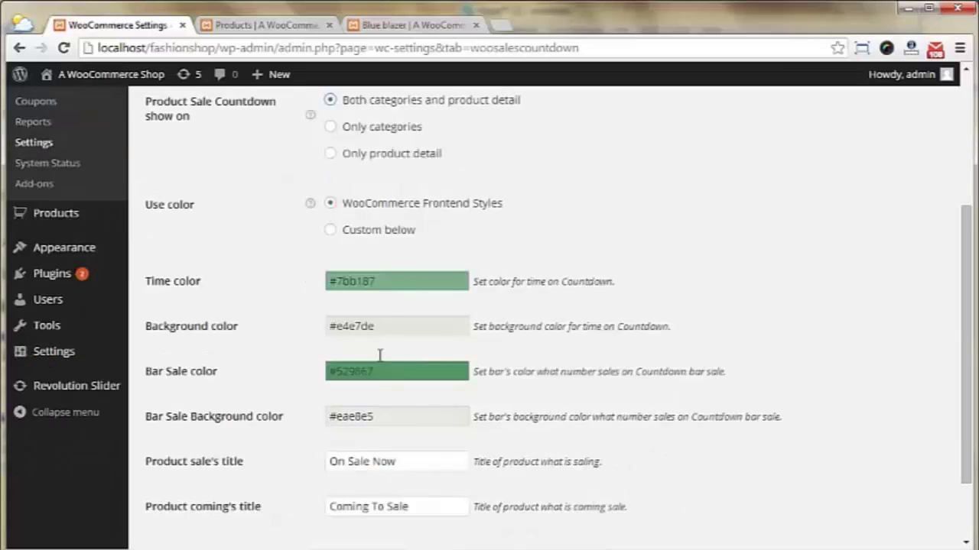
pyautogui.click(330, 231)
pyautogui.scroll(-1, 402, 216)
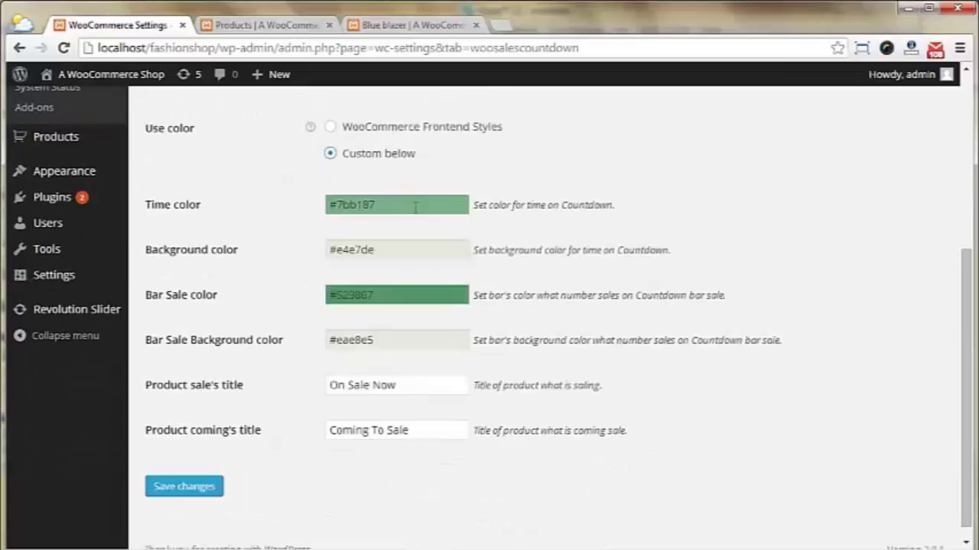
pyautogui.click(195, 482)
# Step: Reload the Blue blazer product page and check the custom colors of its countdown
pyautogui.click(411, 25)
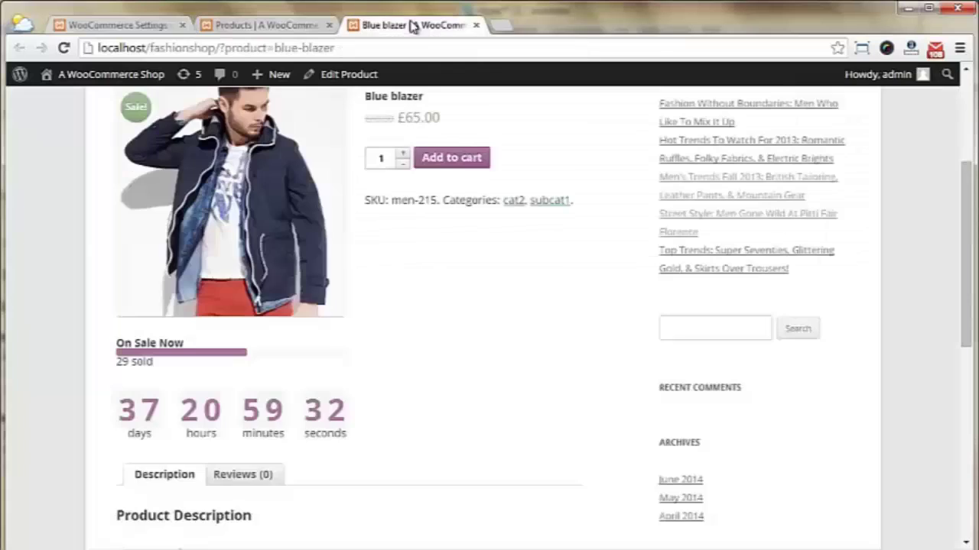
pyautogui.rightClick(545, 138)
pyautogui.click(591, 181)
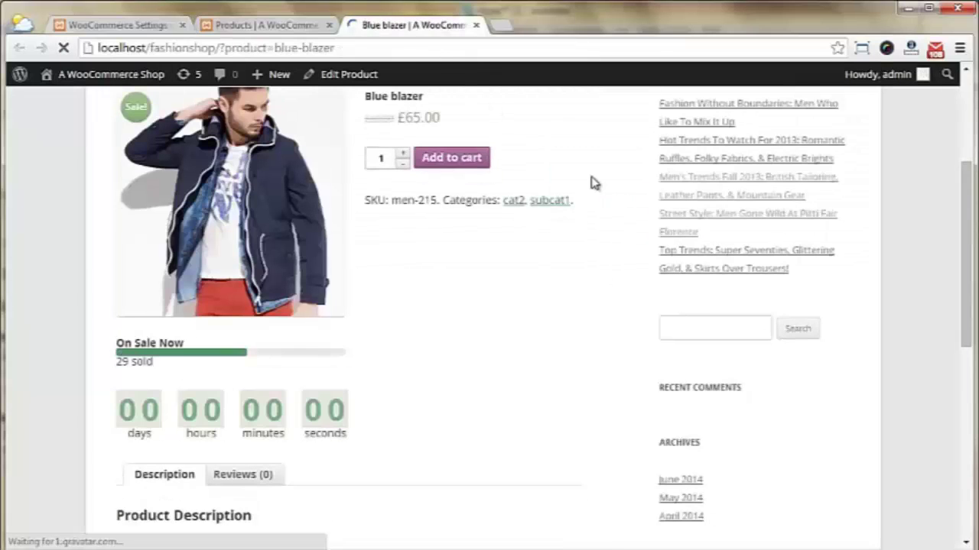
# Step: Change the Bar Sale color to the muted purple #876594 and save the countdown settings
pyautogui.click(120, 26)
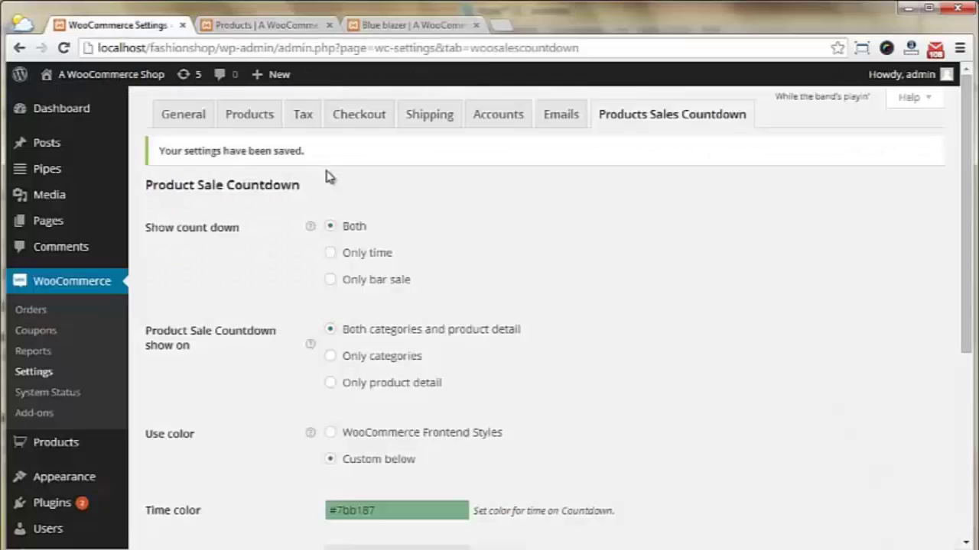
pyautogui.scroll(-2, 493, 298)
pyautogui.scroll(-2, 489, 305)
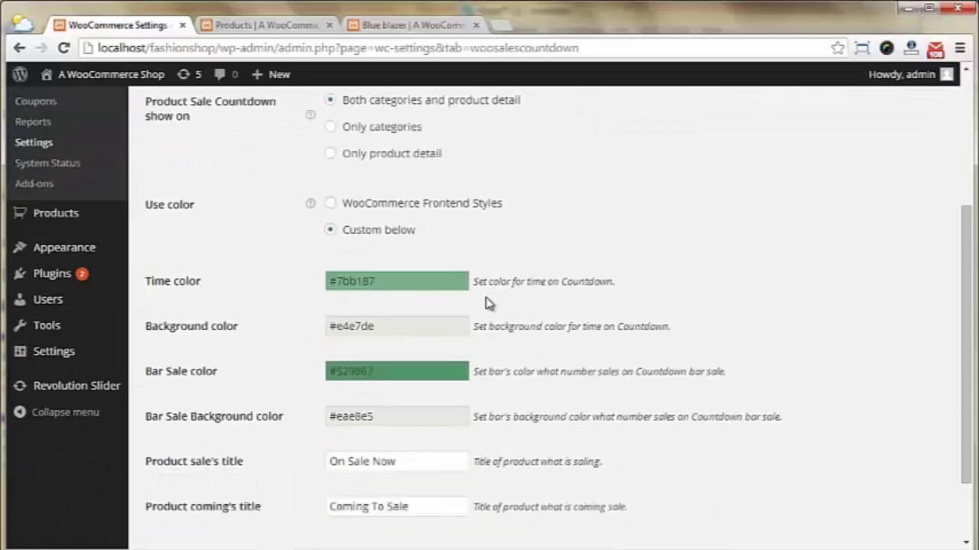
pyautogui.click(374, 295)
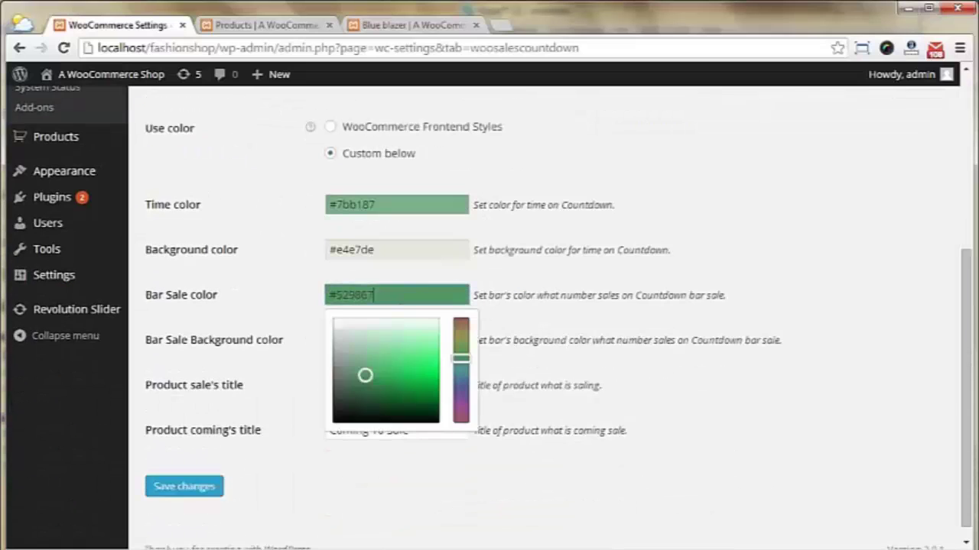
pyautogui.moveTo(457, 360); pyautogui.dragTo(458, 403)
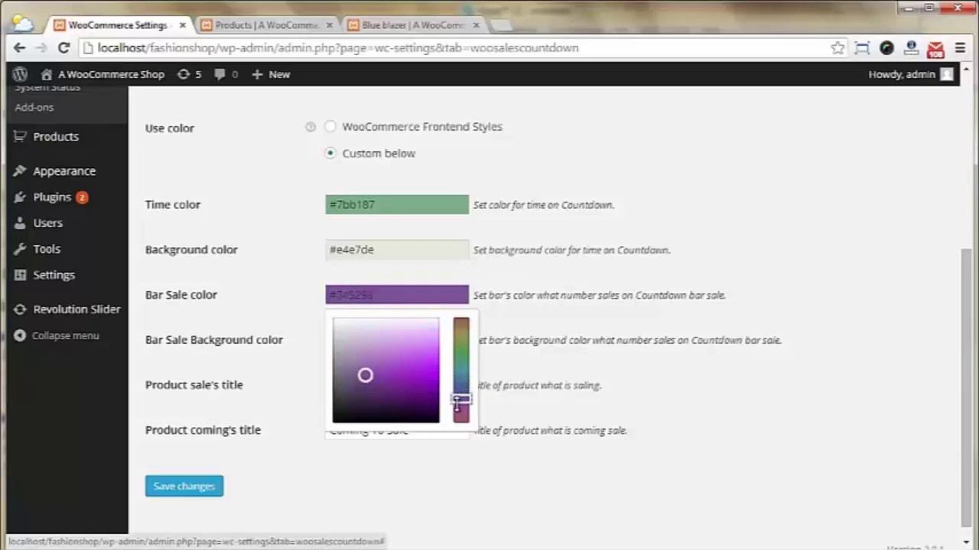
pyautogui.moveTo(386, 383); pyautogui.dragTo(351, 372)
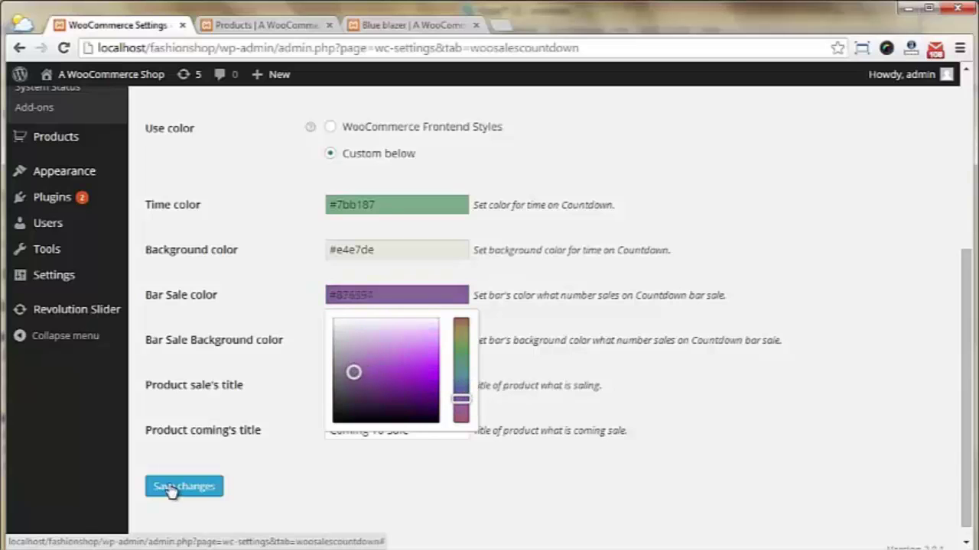
pyautogui.click(169, 488)
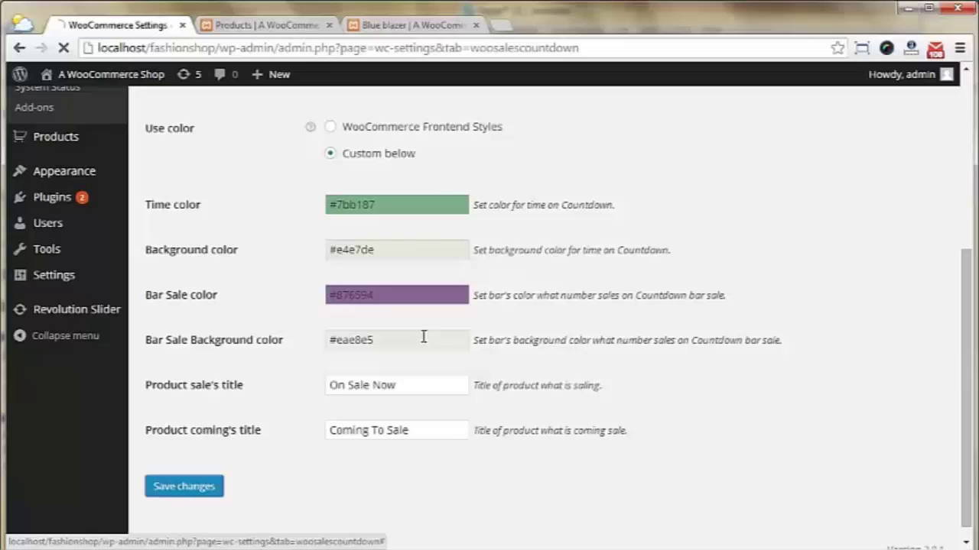
# Step: Reload the Blue blazer product page and check the color of its sale bar
pyautogui.click(403, 23)
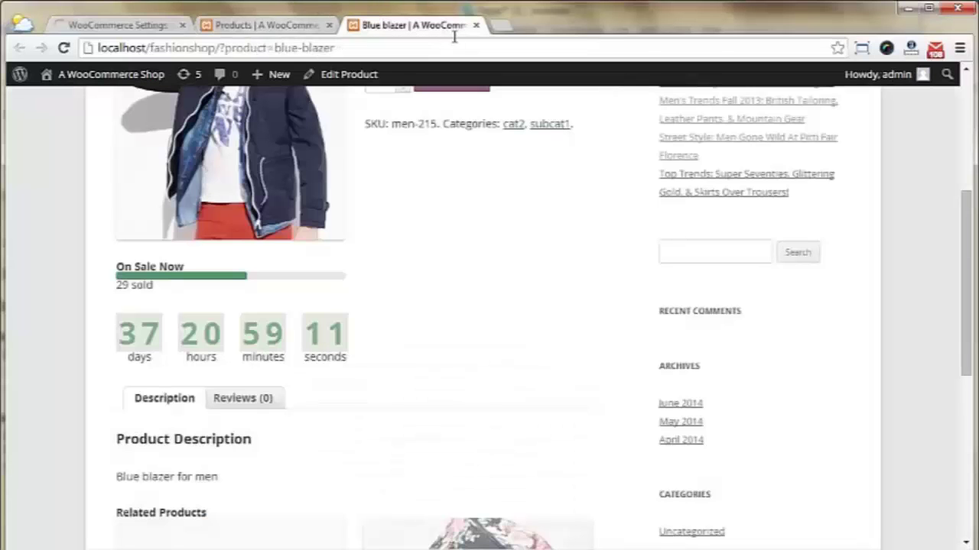
pyautogui.rightClick(586, 185)
pyautogui.click(616, 227)
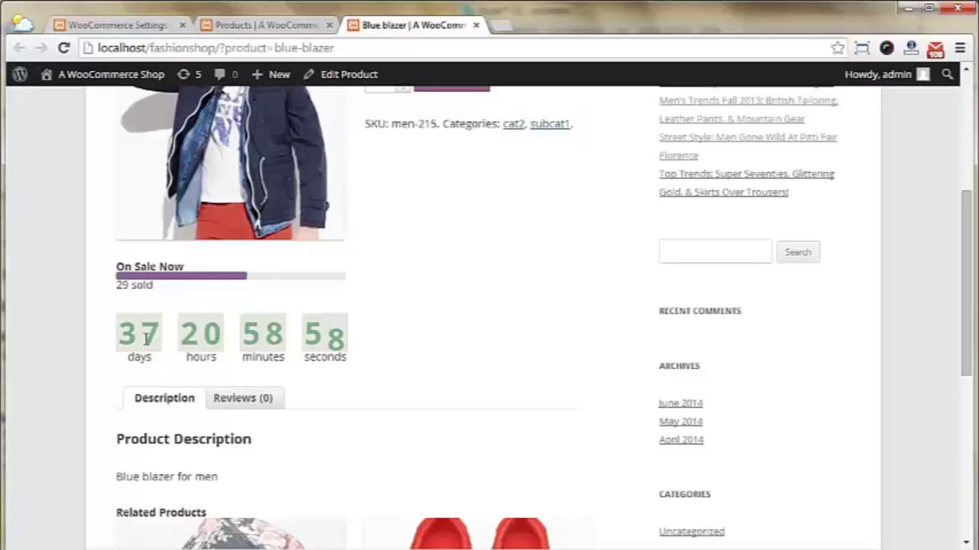
# Step: Set the Product sale's title in the countdown settings to "Currently on sale"
pyautogui.click(127, 28)
pyautogui.scroll(-1, 552, 296)
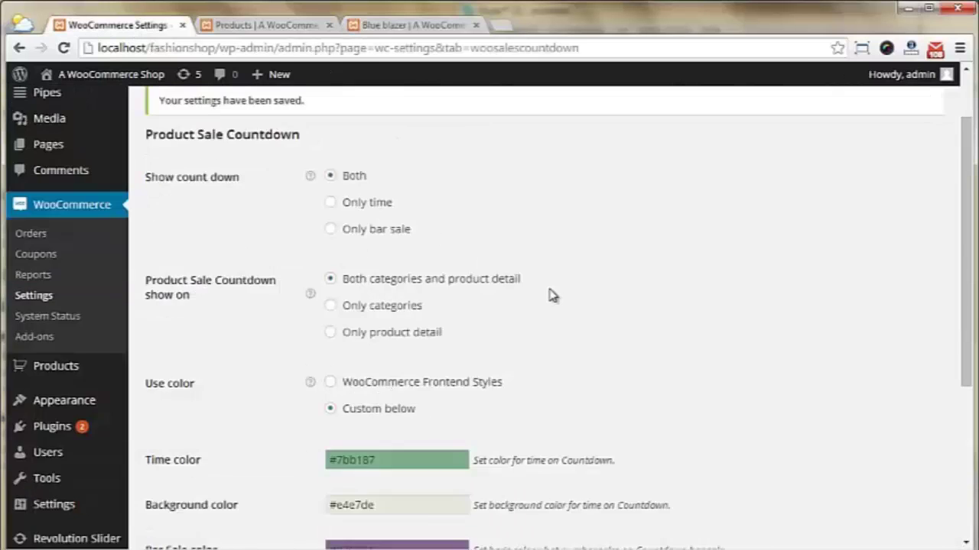
pyautogui.scroll(-4, 552, 296)
pyautogui.tripleClick(343, 370)
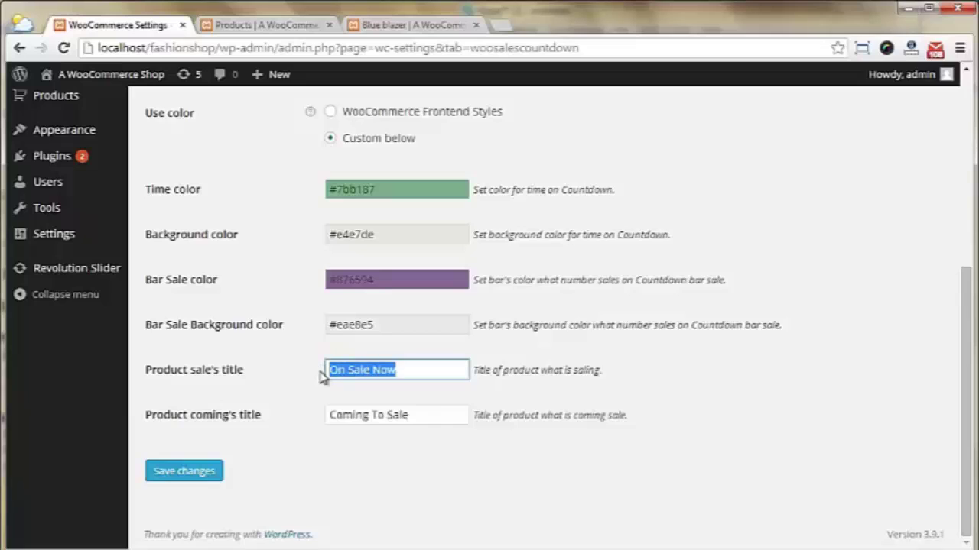
pyautogui.write('On')
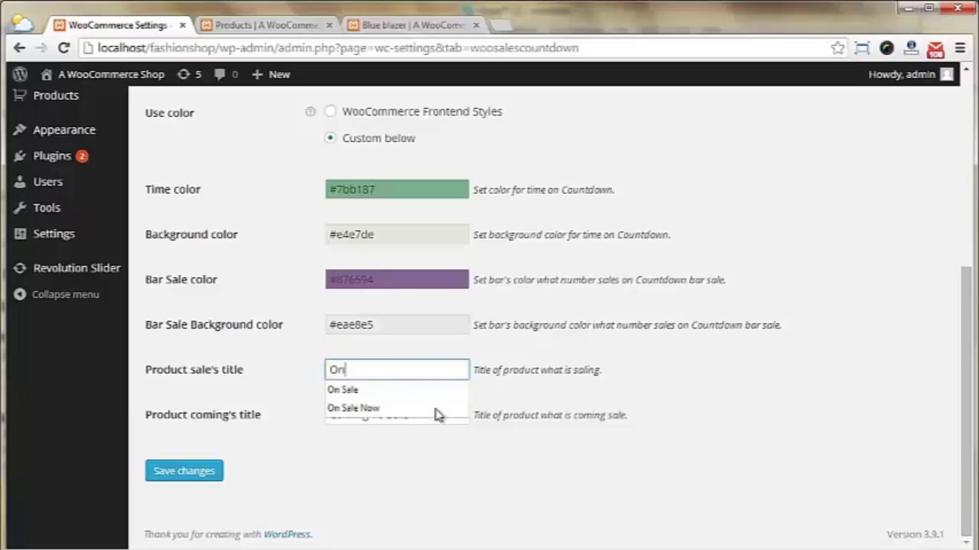
pyautogui.press('BackSpace')
pyautogui.press('BackSpace')
pyautogui.write('Cure')
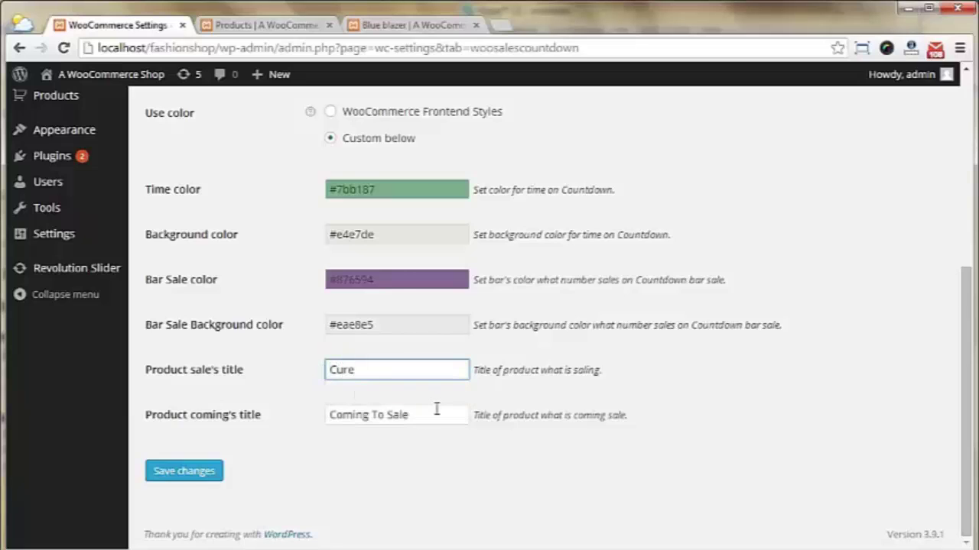
pyautogui.press('BackSpace')
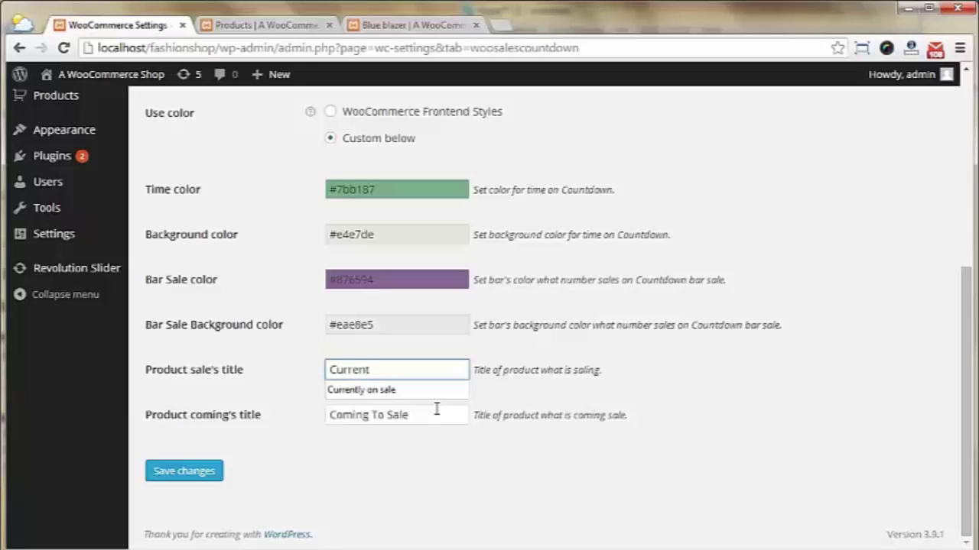
pyautogui.write('rent')
pyautogui.press('Down')
pyautogui.press('Return')
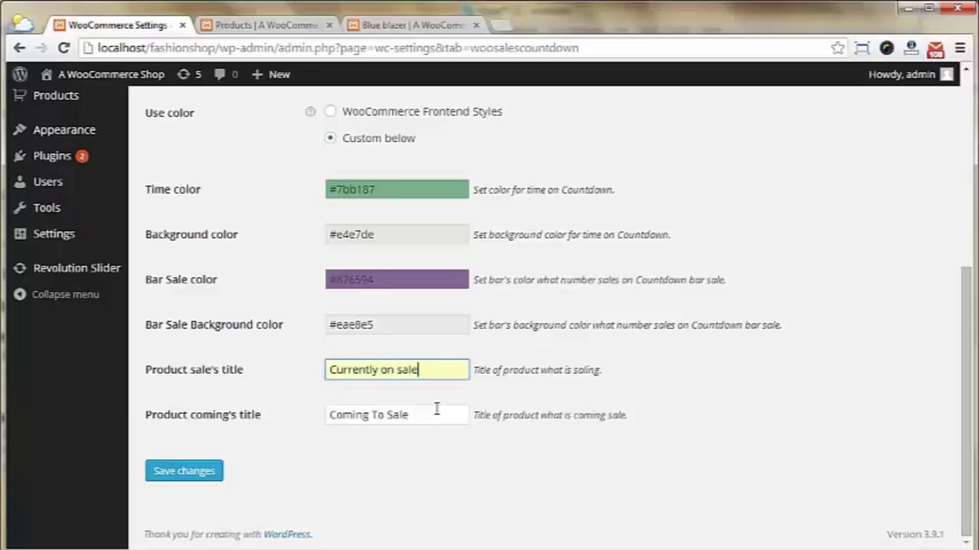
# Step: Set the Product coming's title to "On Sale In" and save the settings
pyautogui.click(428, 415)
pyautogui.hotkey('ctrl', 'a')
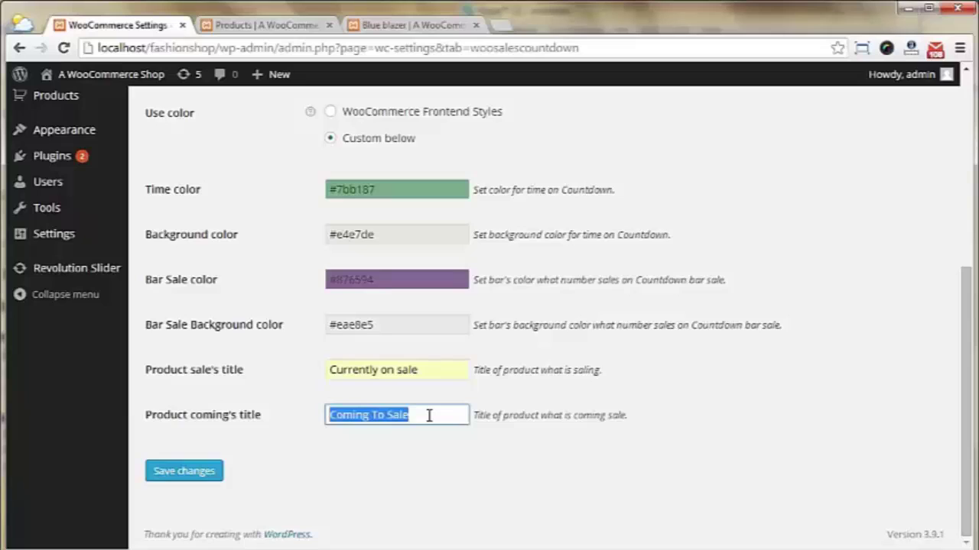
pyautogui.write('Comi')
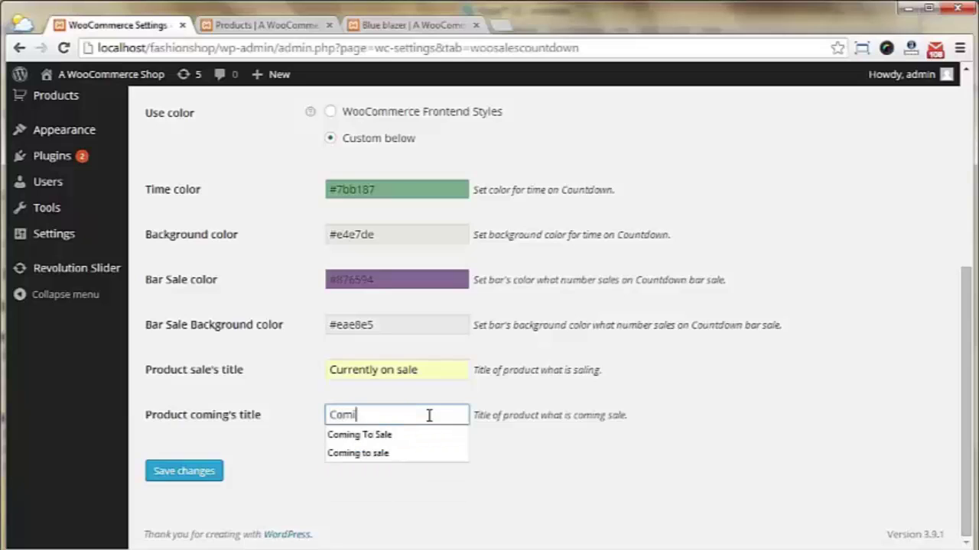
pyautogui.hotkey('ctrl', 'a')
pyautogui.write('C')
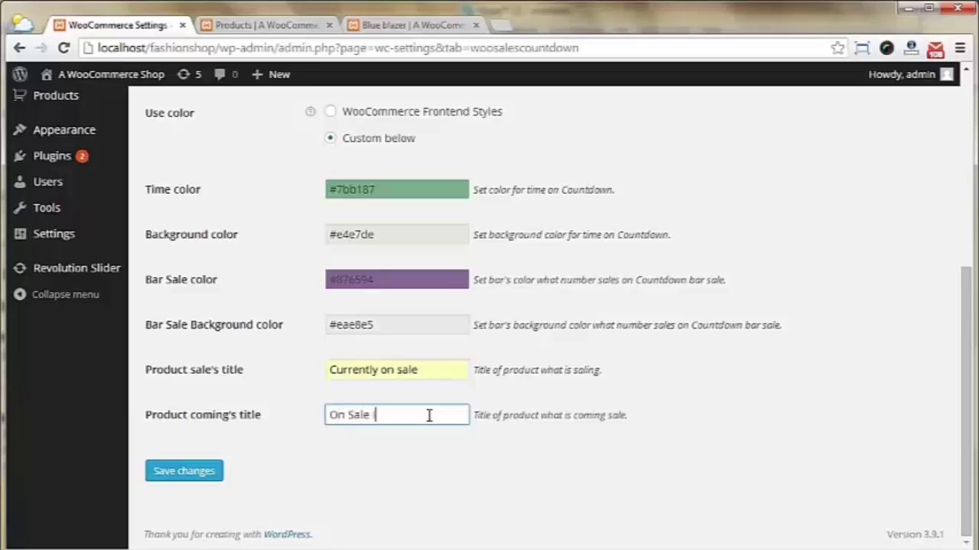
pyautogui.click(175, 470)
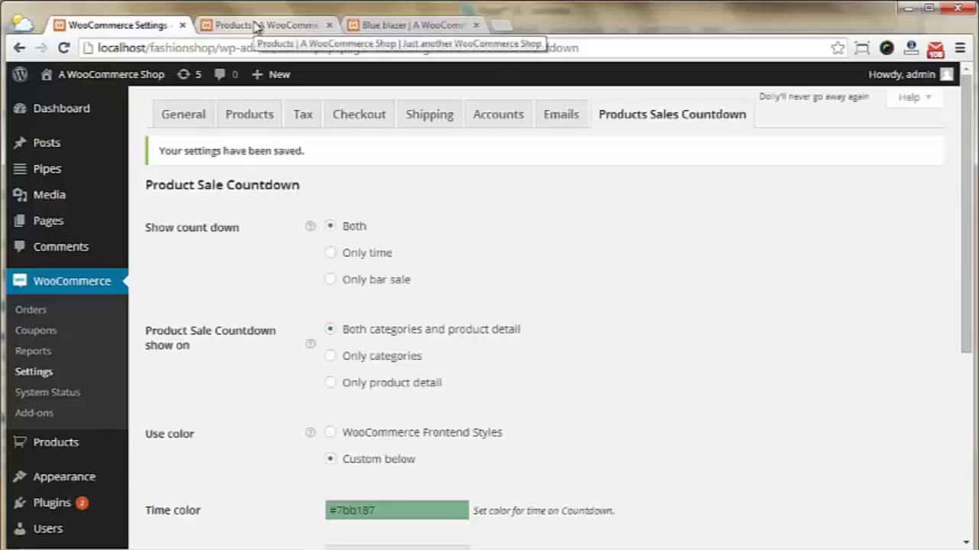
# Step: Reload the shop page and look over the titles, bars and countdowns on the products
pyautogui.click(256, 26)
pyautogui.rightClick(621, 168)
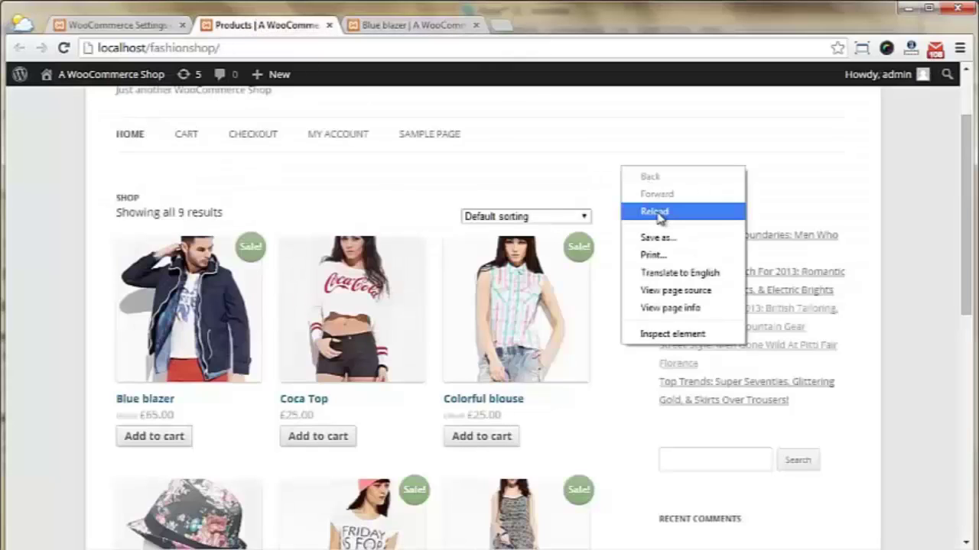
pyautogui.click(654, 212)
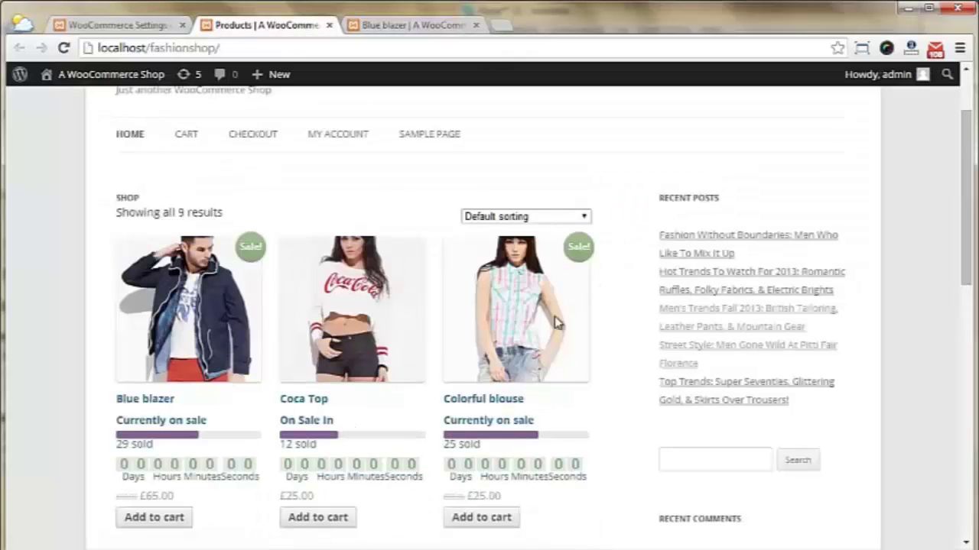
pyautogui.scroll(-2, 437, 350)
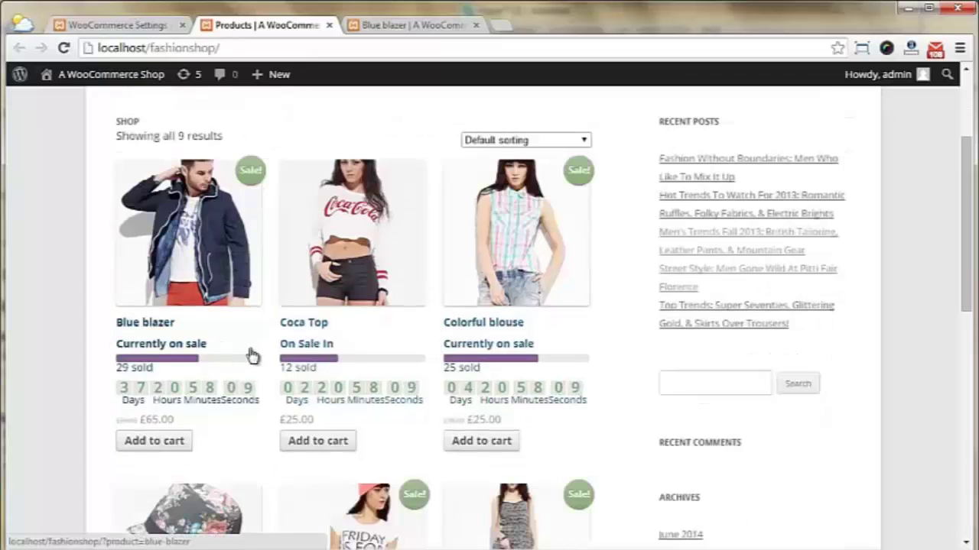
pyautogui.scroll(-3, 413, 346)
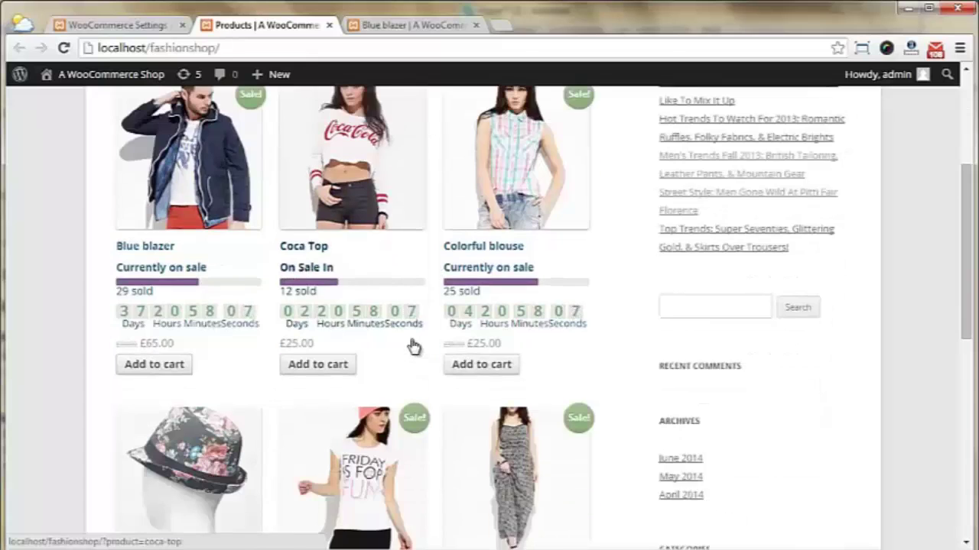
pyautogui.scroll(-1, 413, 344)
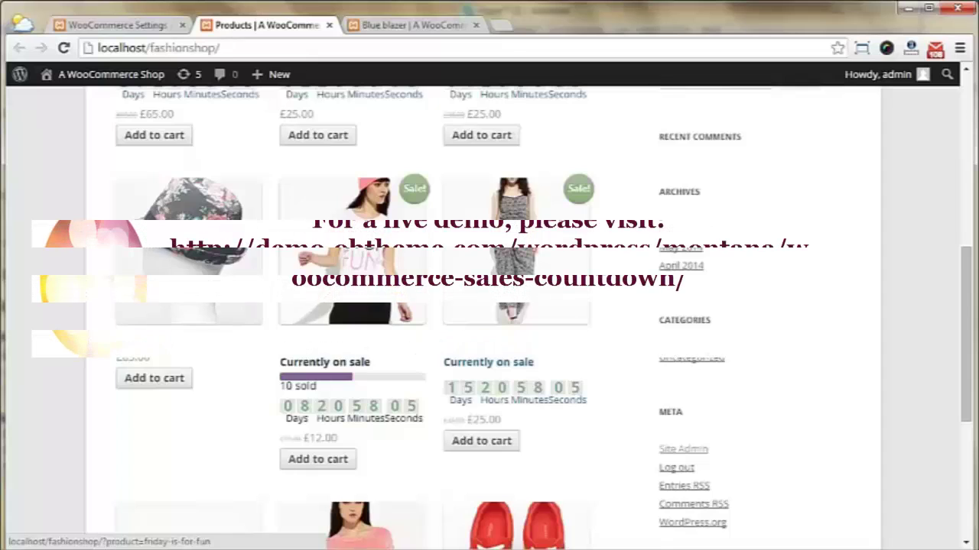
pyautogui.scroll(6, 413, 344)
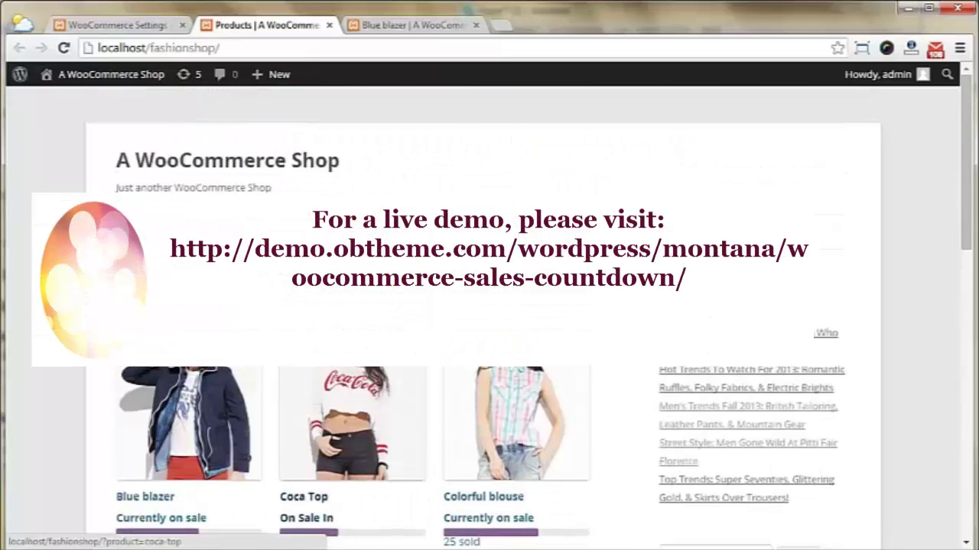